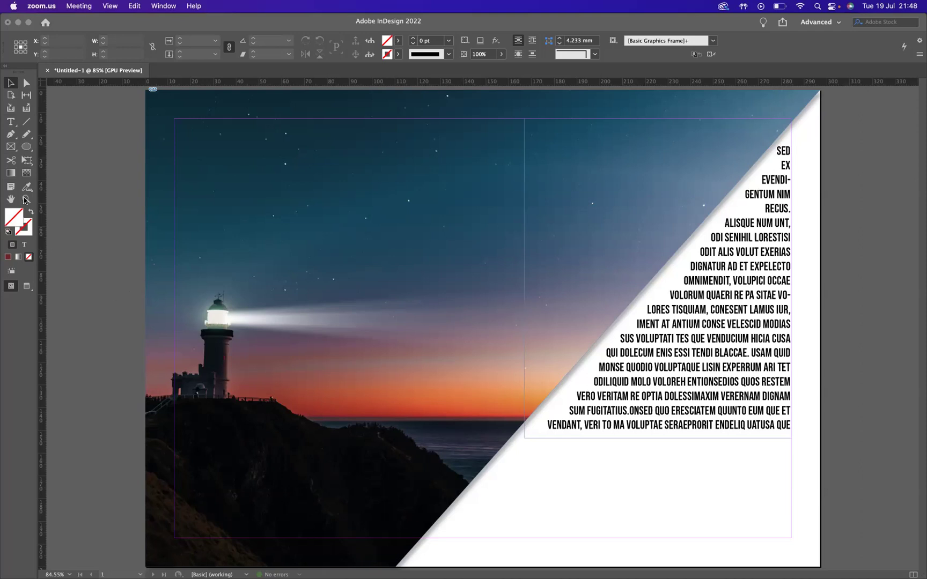
- Zoom out to survey all three spreads, then zoom into the lighthouse page's lower right
click(468, 284)
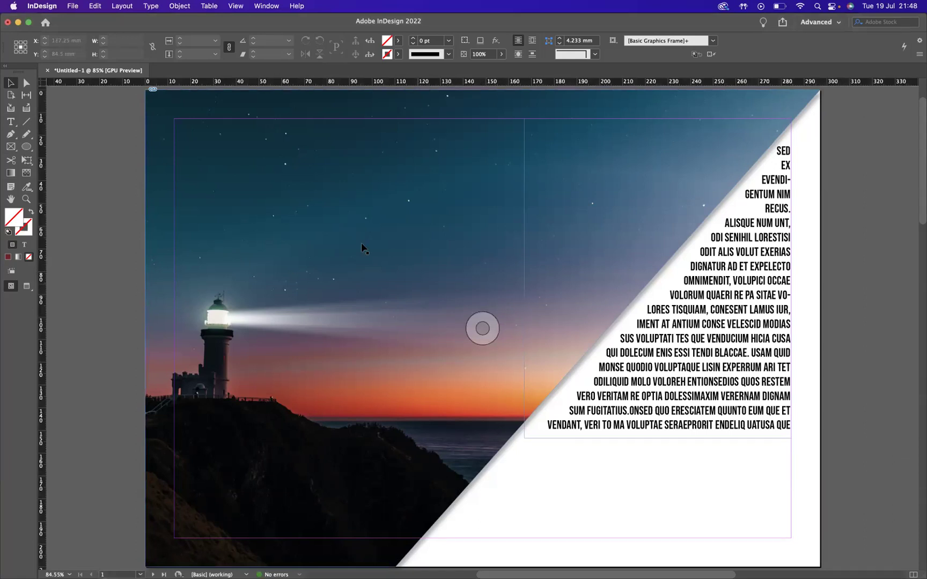
click(26, 199)
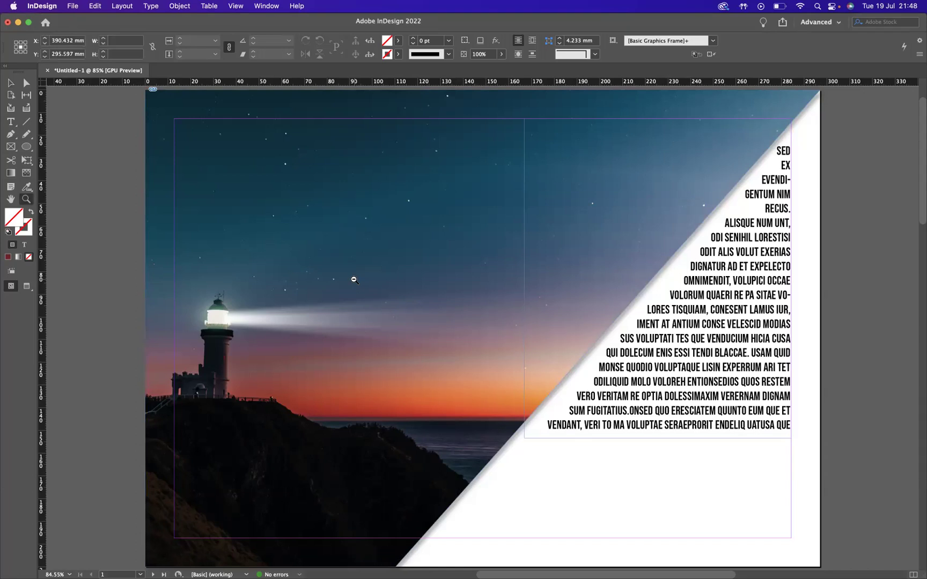
key(super+minus)
key(super+minus)
key(super+minus)
scroll(601, 312, down, 5)
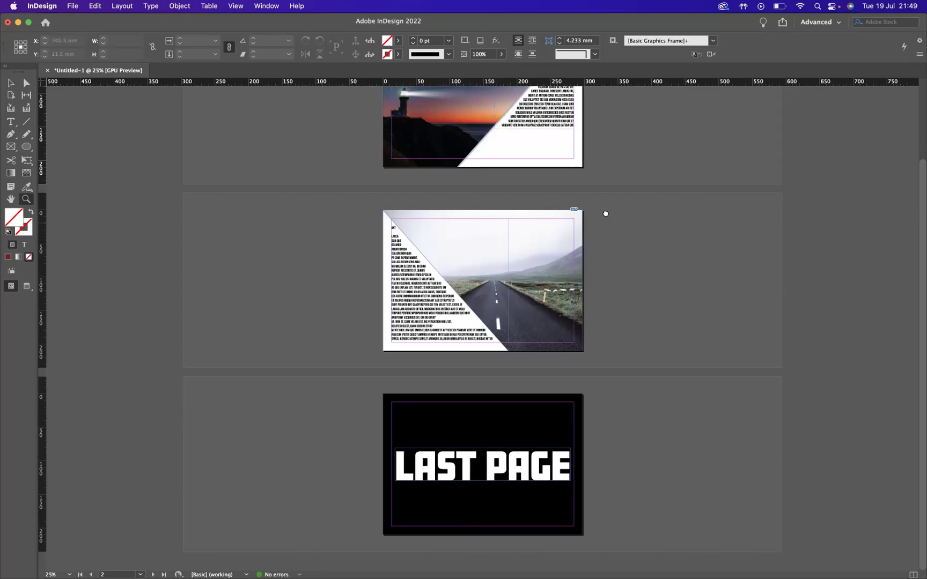
scroll(612, 268, up, 5)
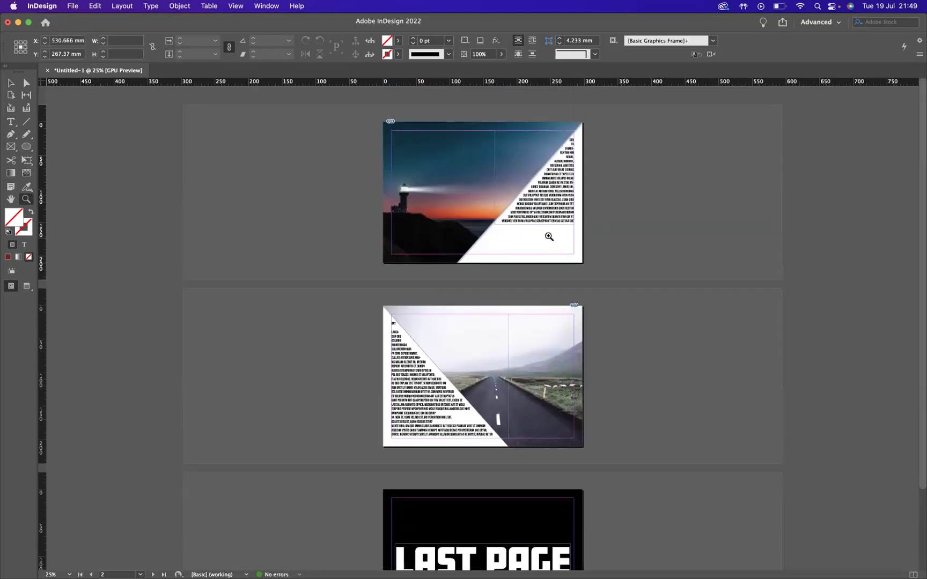
click(549, 237)
- Draw a rectangle frame in the blank area below the lighthouse text
click(472, 338)
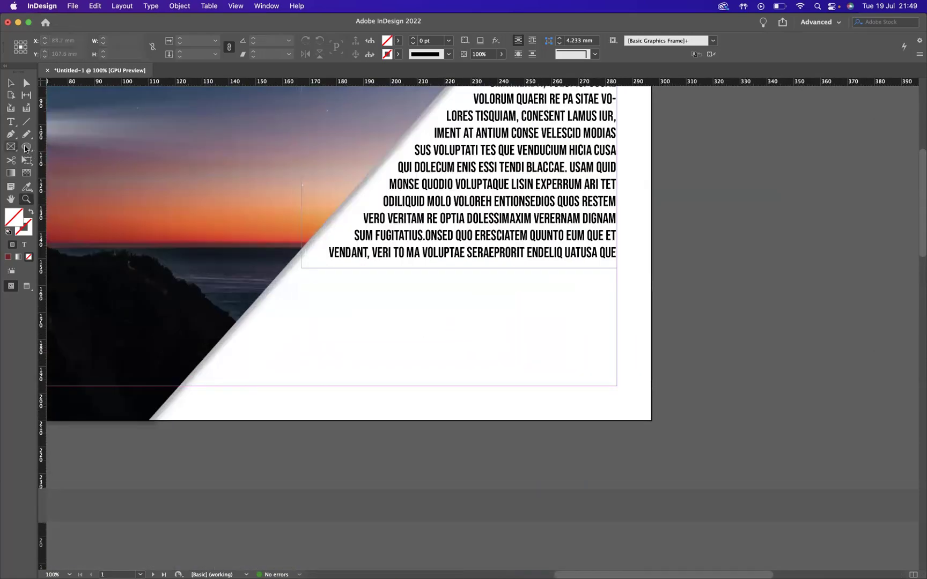
drag(24, 150, 69, 159)
drag(387, 316, 596, 374)
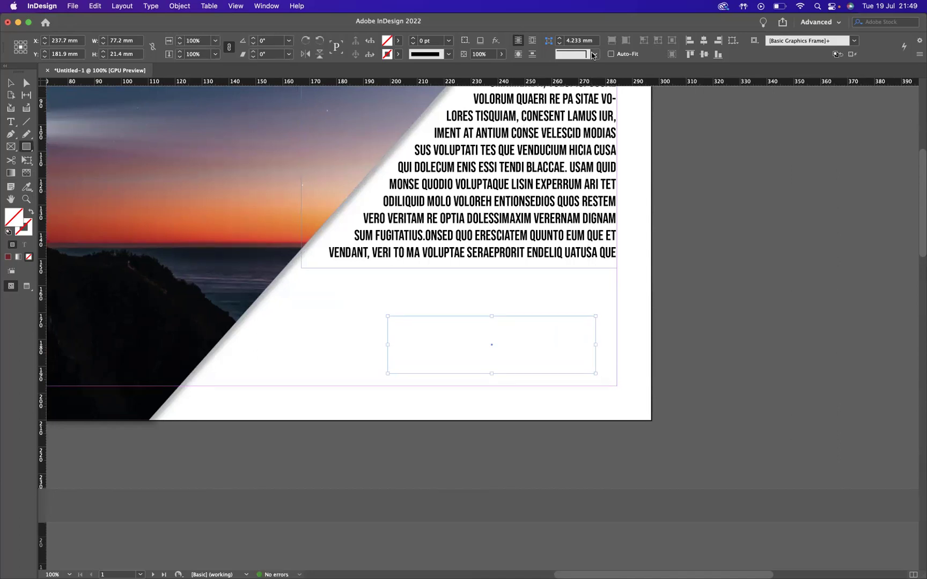
- Give the frame Rounded corners sized 13 mm, forming a pill
click(593, 55)
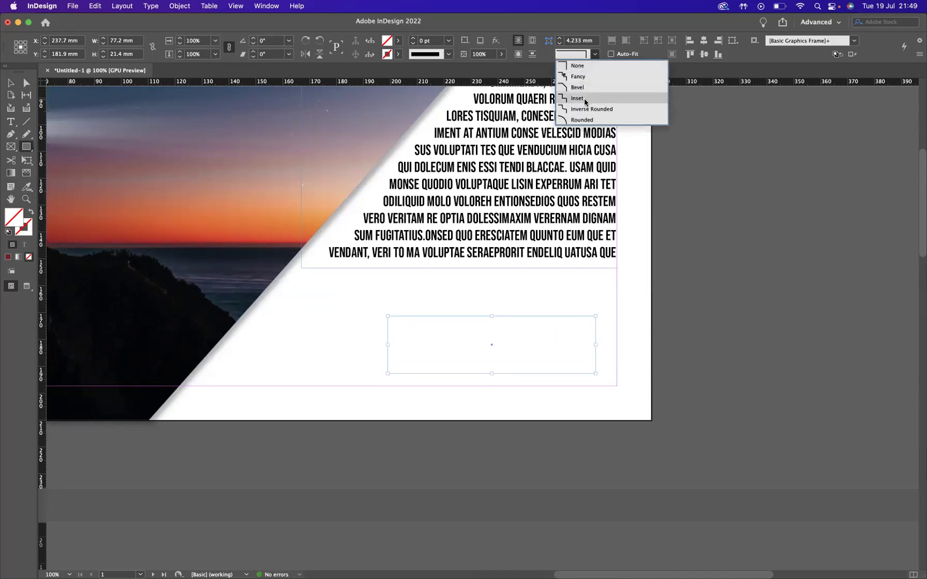
click(582, 119)
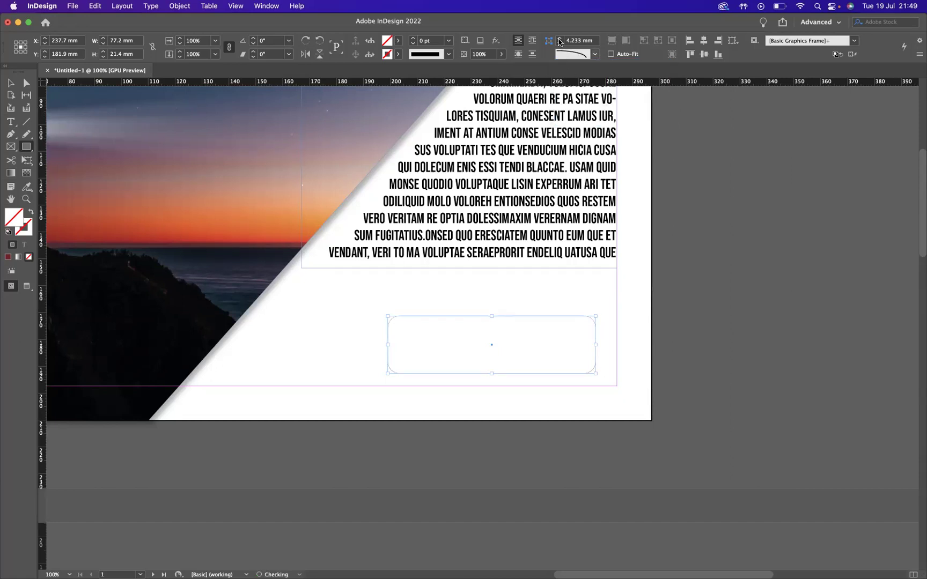
click(559, 39)
click(559, 38)
- Fill the pill shape with vivid red (R 223) in the Colour Picker
double_click(11, 221)
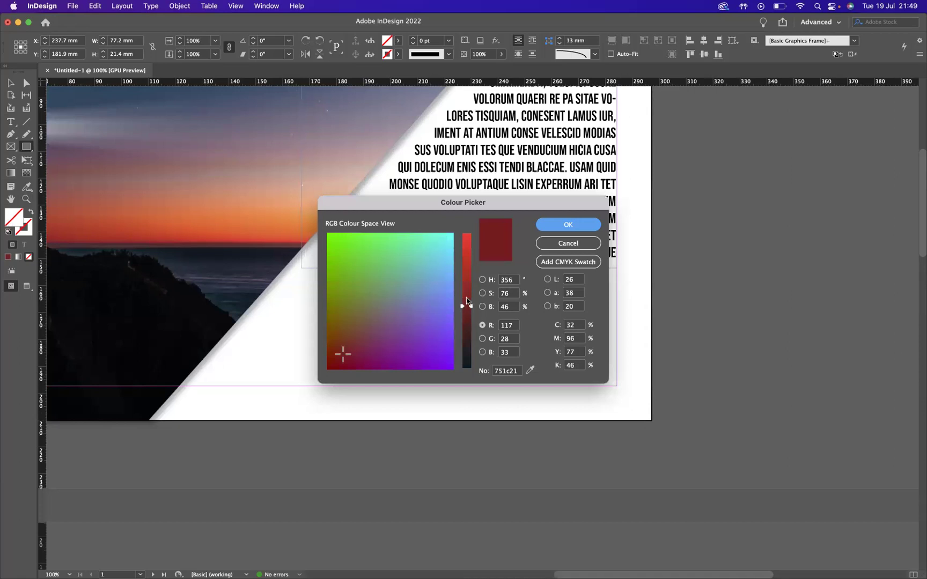
drag(471, 306, 472, 252)
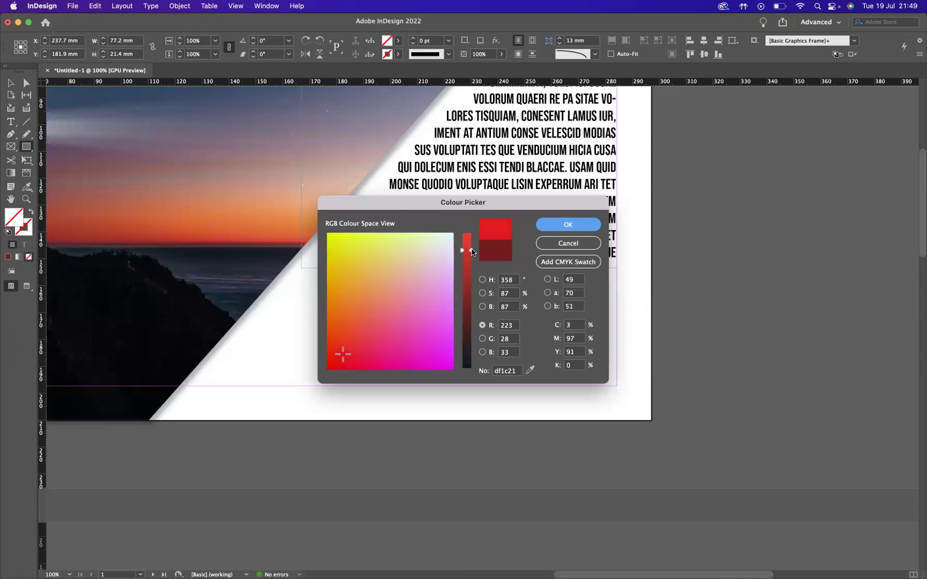
click(567, 224)
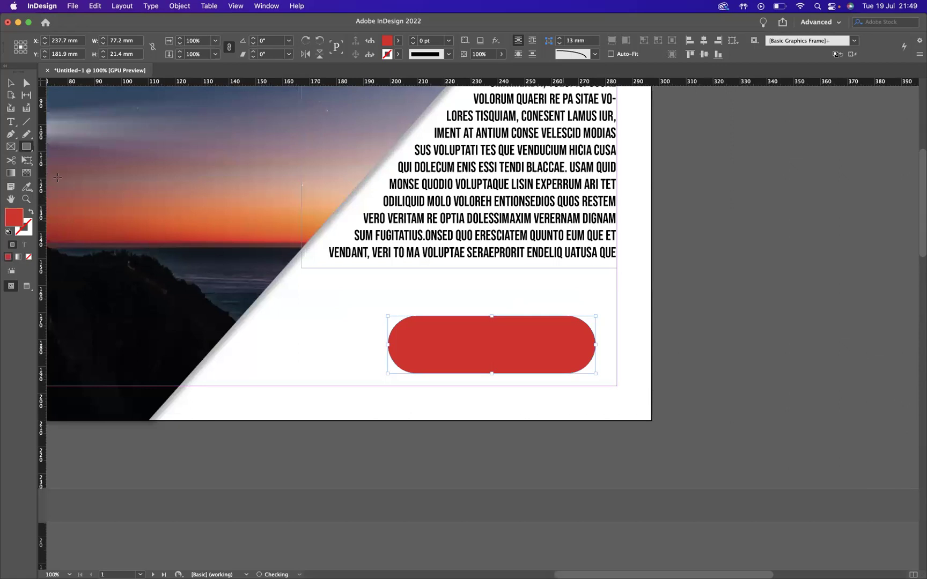
click(10, 122)
- Draw a text frame left of the red pill containing 'LAST PAGE'
drag(255, 325, 384, 362)
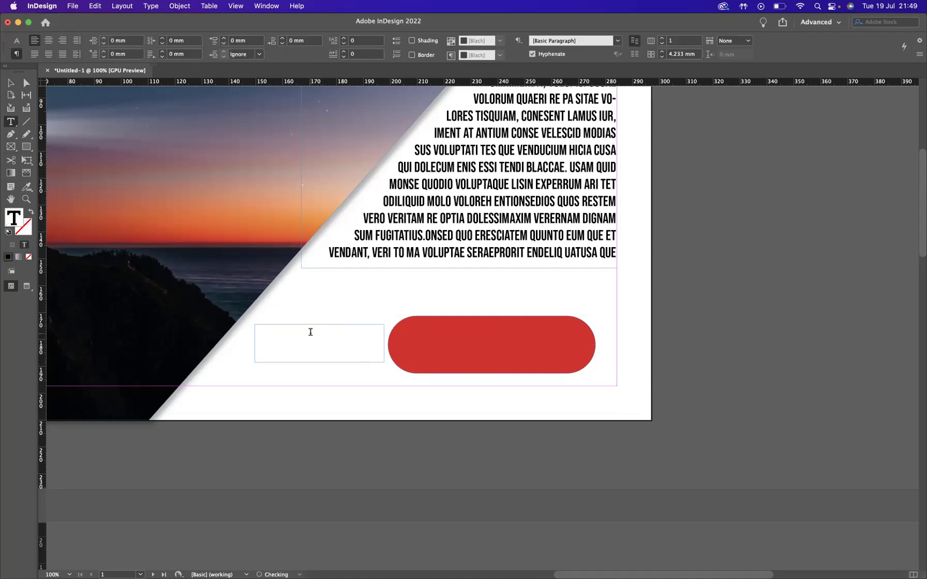
text(LAST PAGE)
key(super+t)
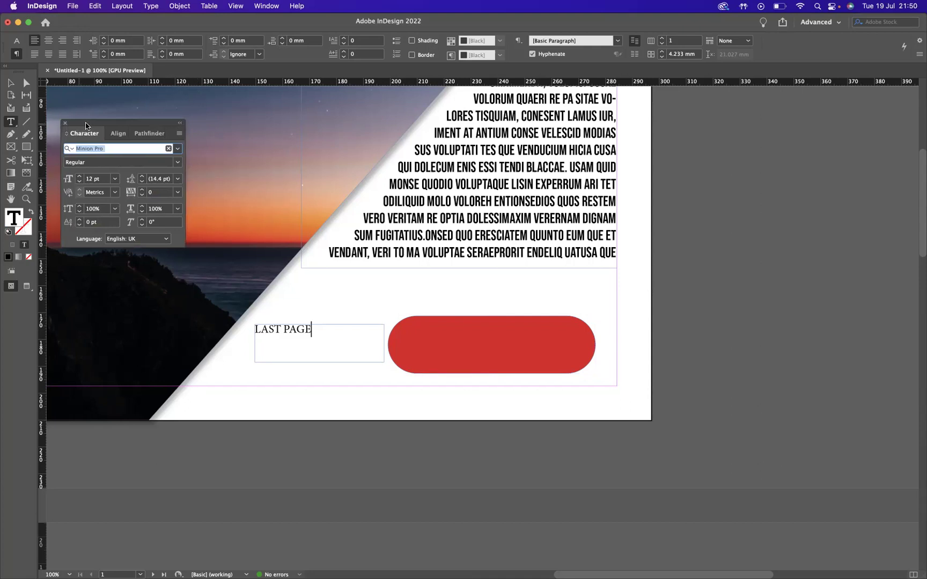
- Set the 'LAST PAGE' text in the Bebas Neue font
drag(91, 121, 755, 110)
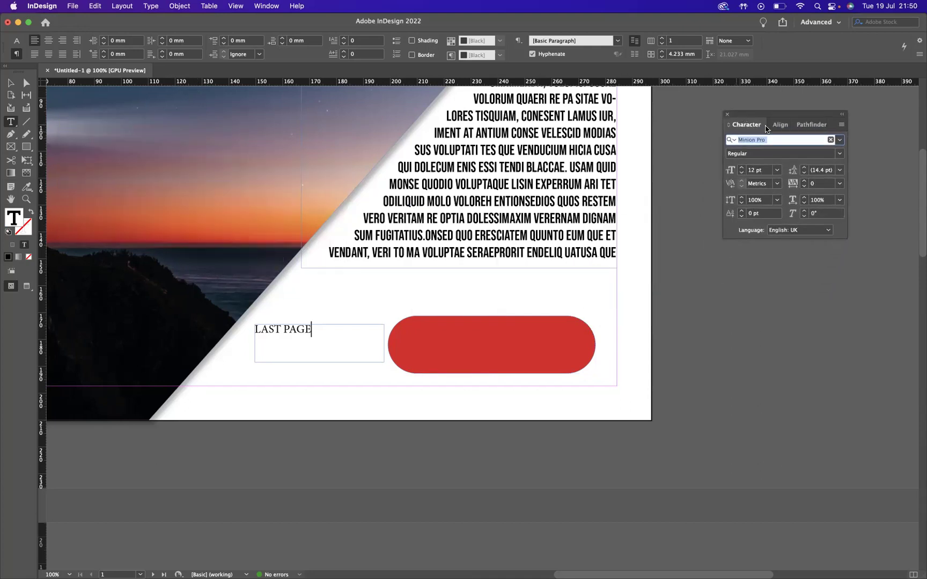
click(840, 140)
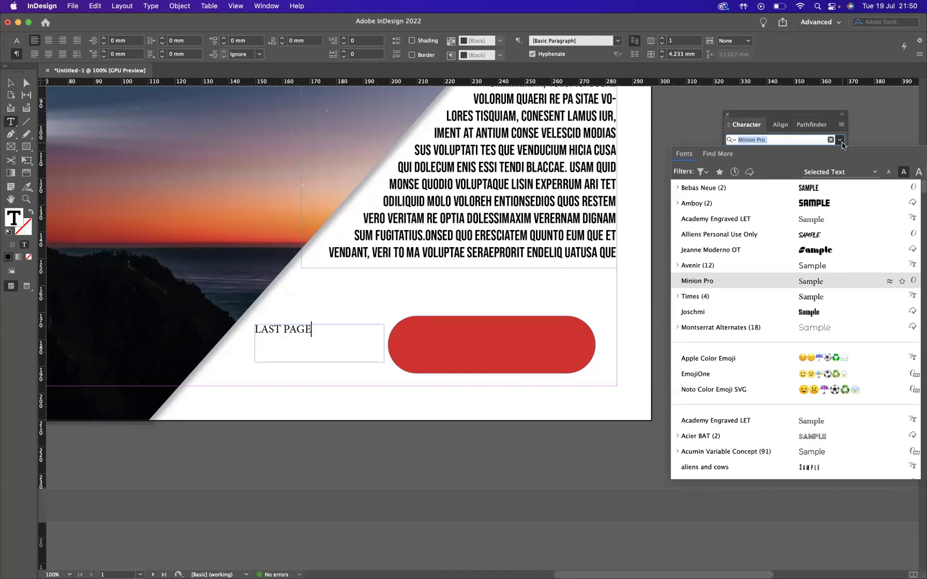
click(820, 191)
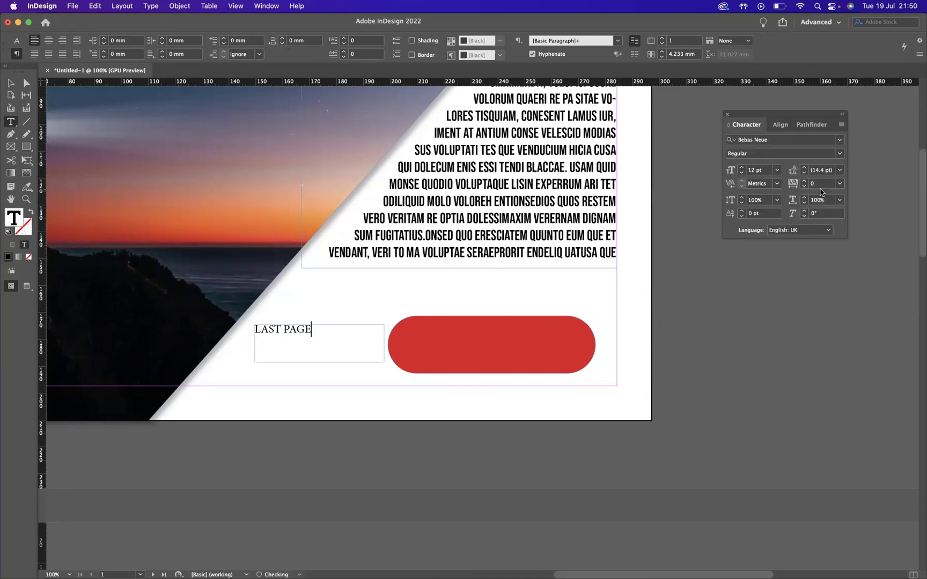
triple_click(302, 327)
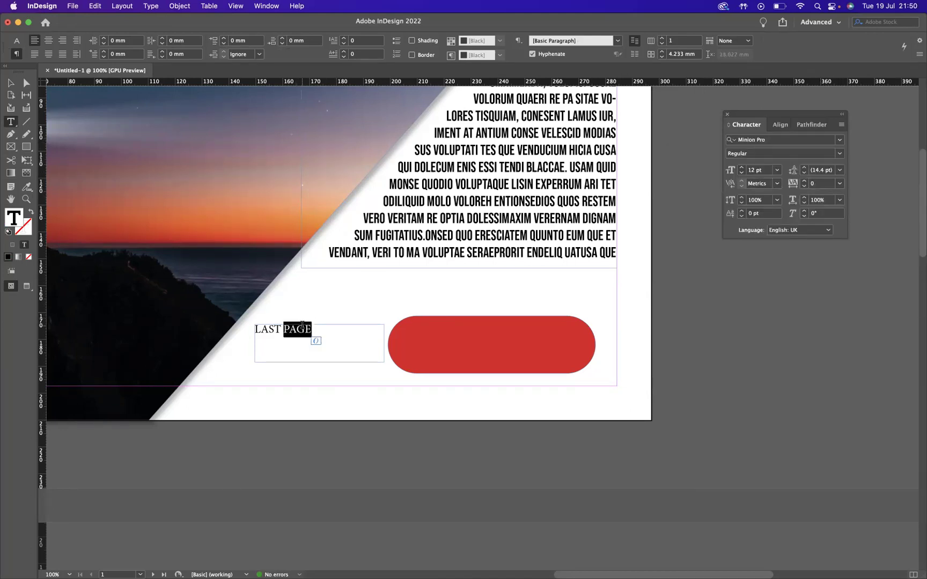
click(842, 145)
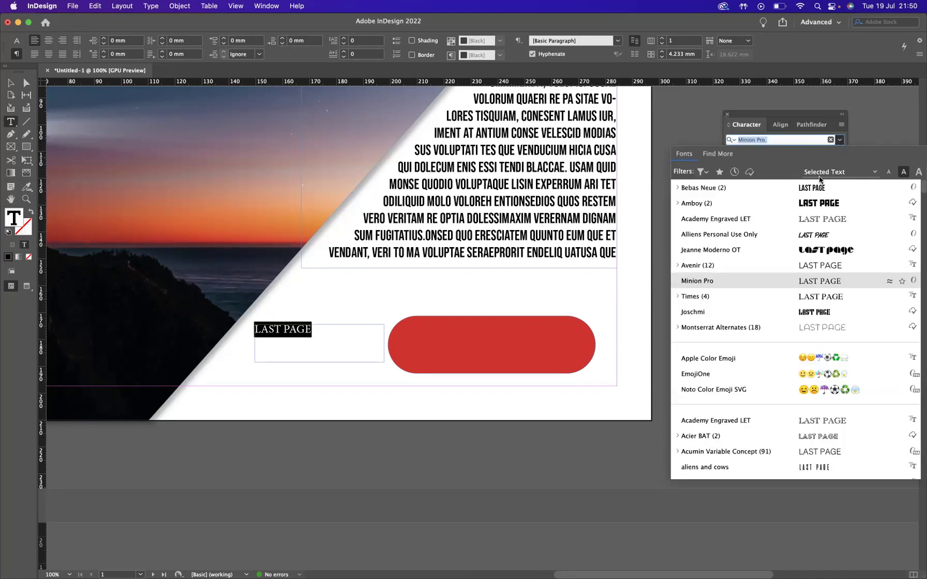
click(821, 188)
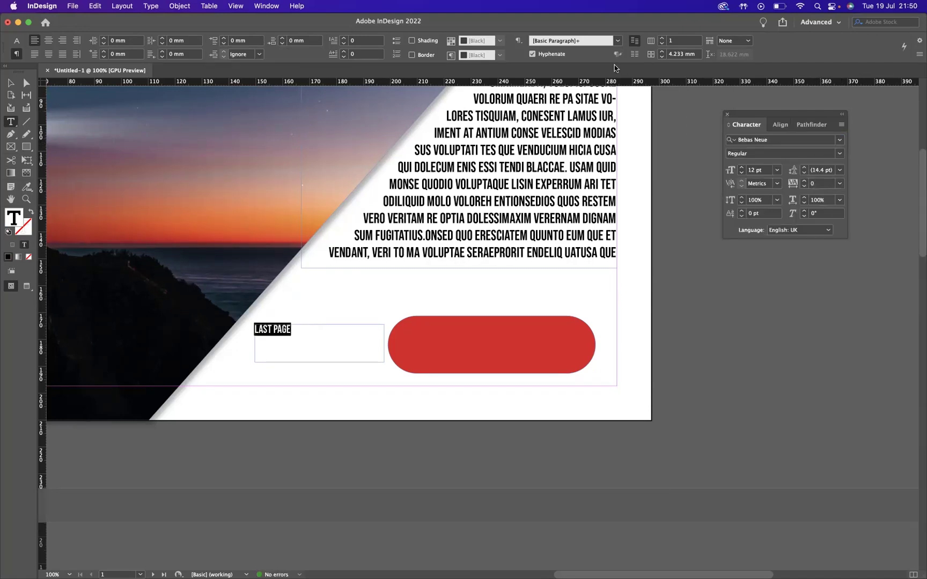
- Colour the 'LAST PAGE' text white (ffffff)
double_click(15, 217)
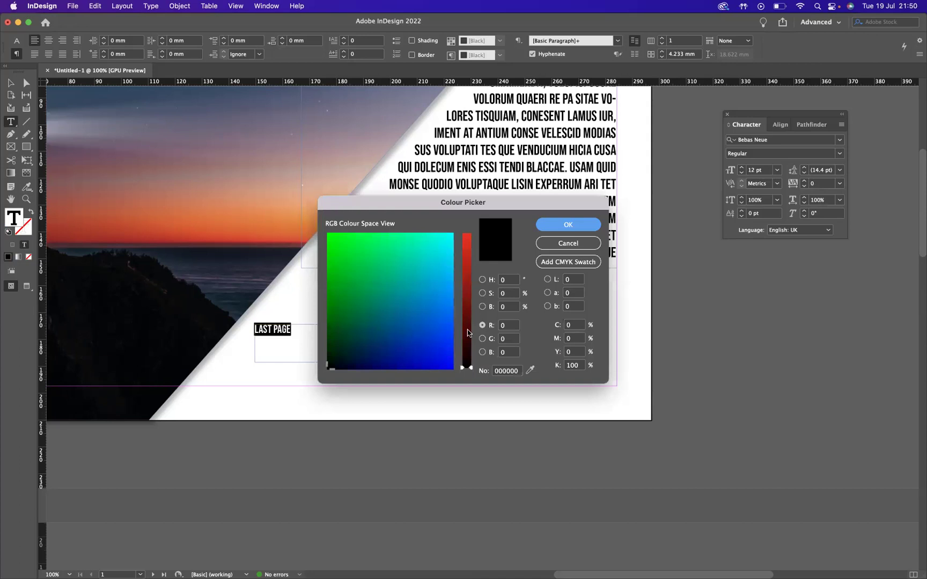
double_click(516, 372)
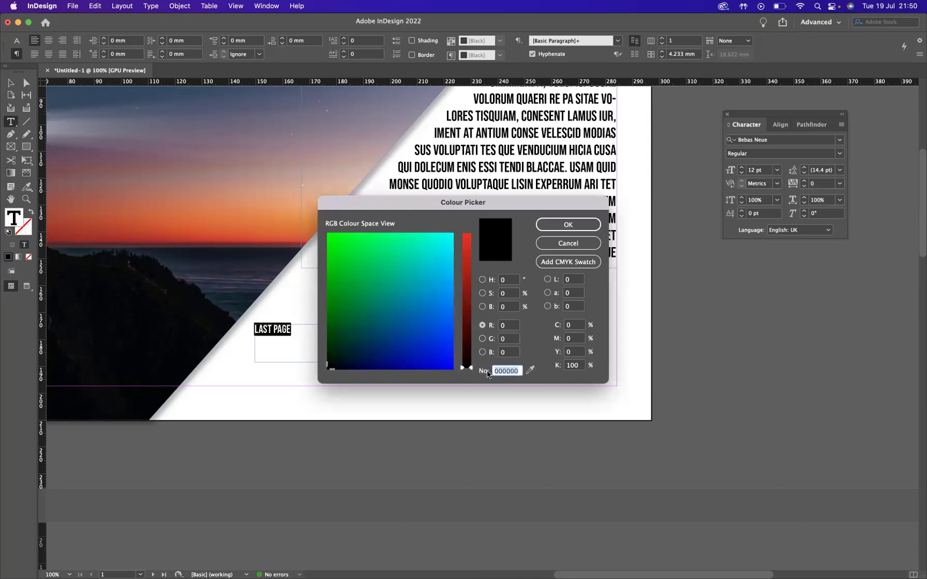
key(BackSpace)
text(ffffff)
key(Return)
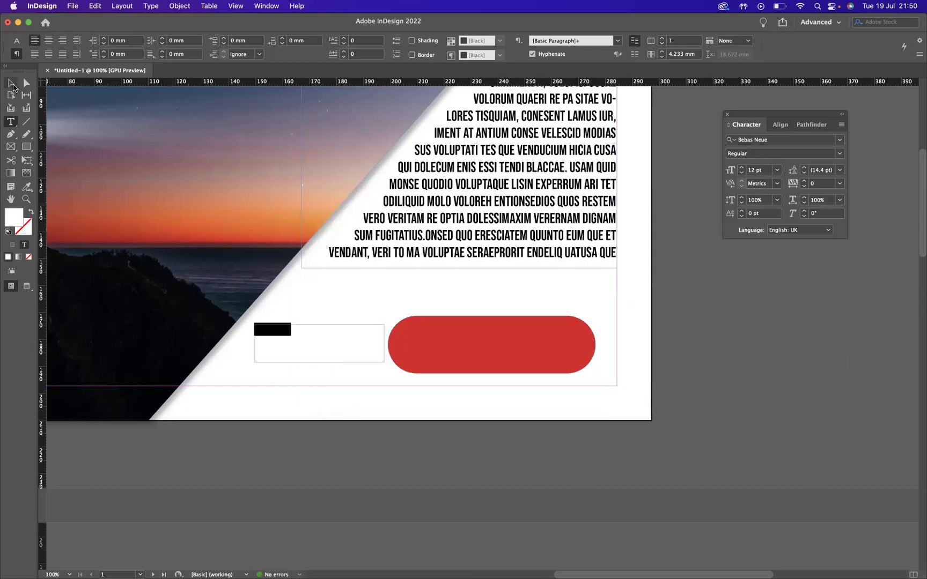
- Fit the label frame to its text and scale it up about 361%
key(Escape)
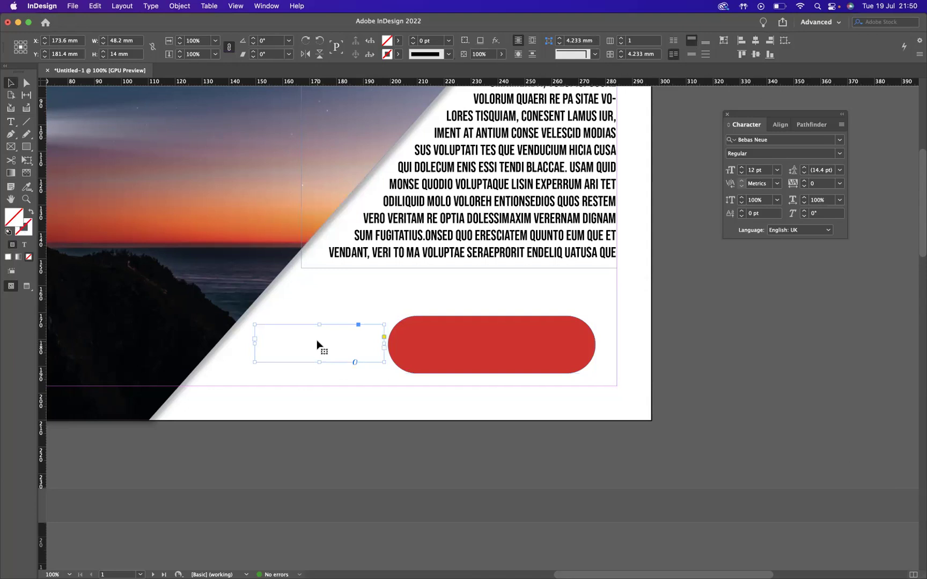
right_click(317, 341)
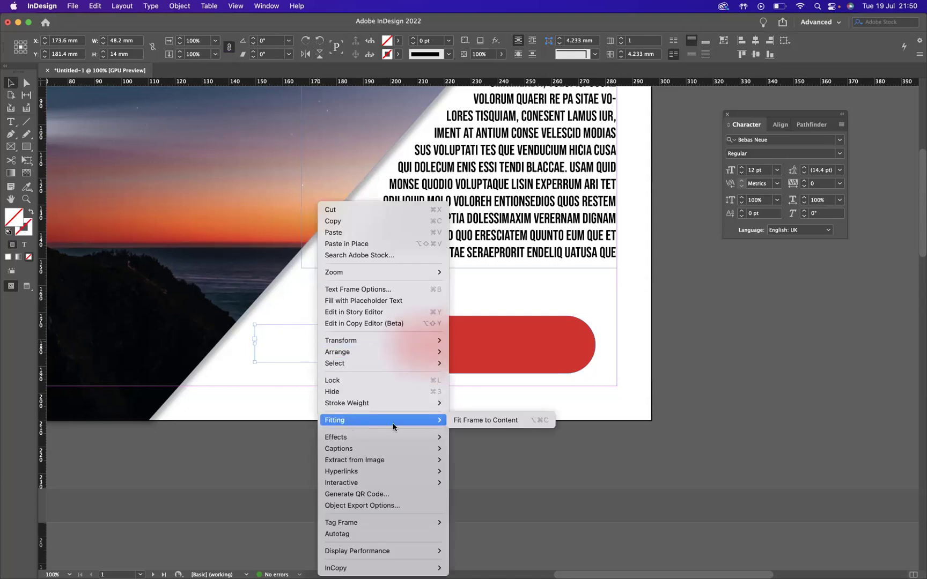
click(473, 423)
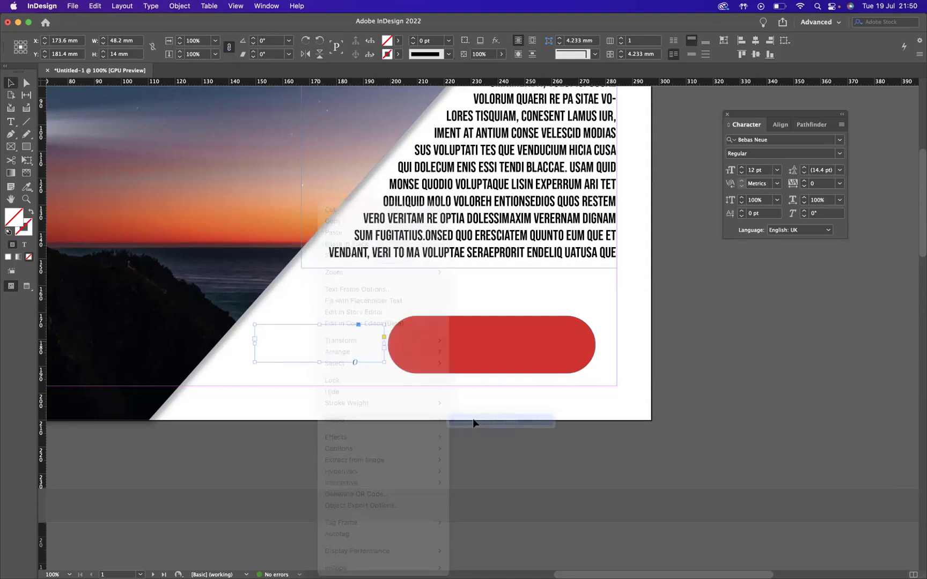
click(12, 147)
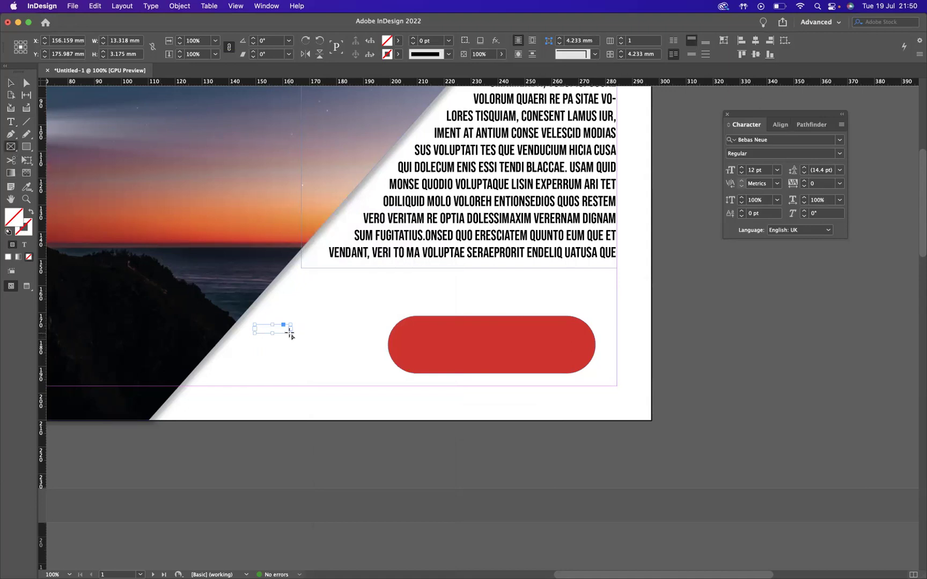
key(e)
drag(291, 334, 380, 370)
- Move the label onto the red pill and select both together
click(8, 84)
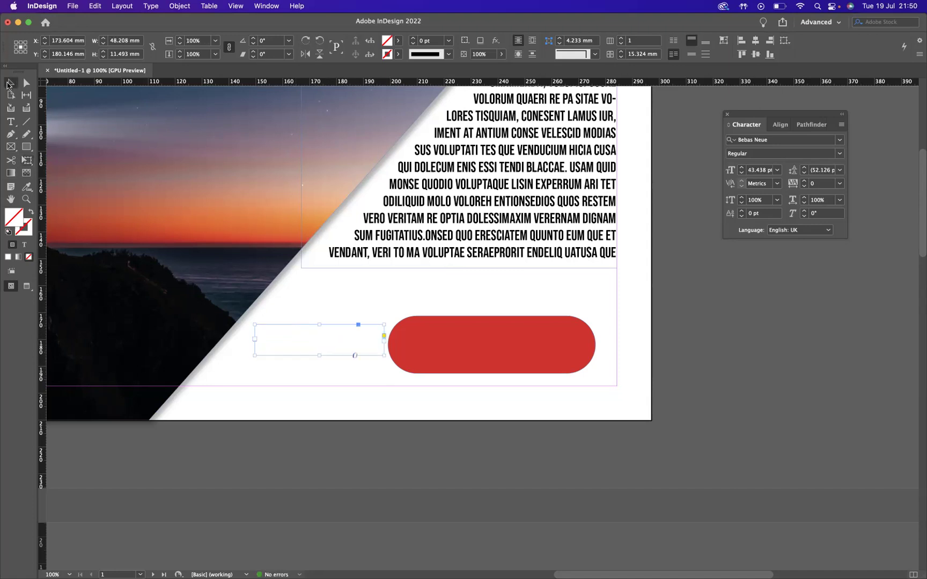
drag(295, 344, 460, 347)
drag(385, 303, 509, 358)
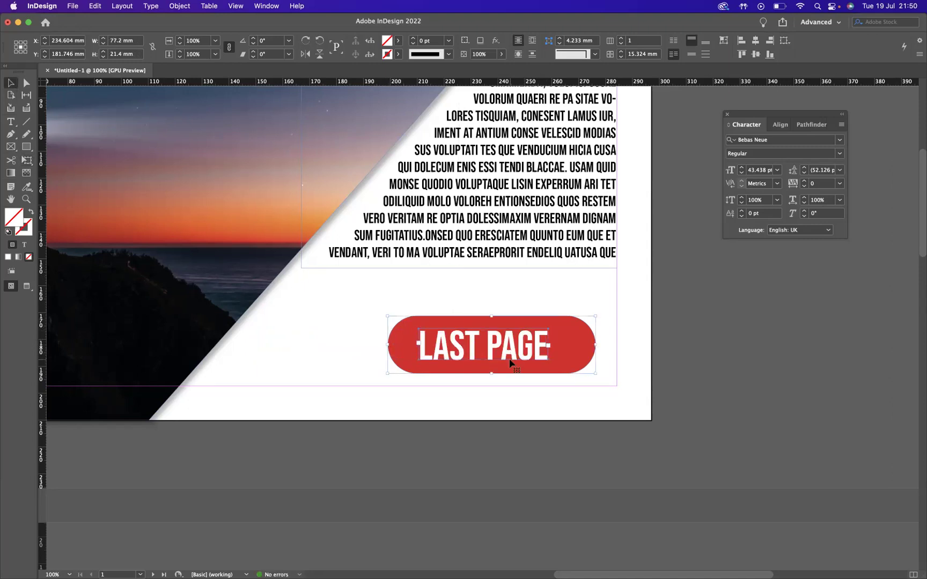
- Centre the label on the pill horizontally and vertically, aligning to selection
click(779, 123)
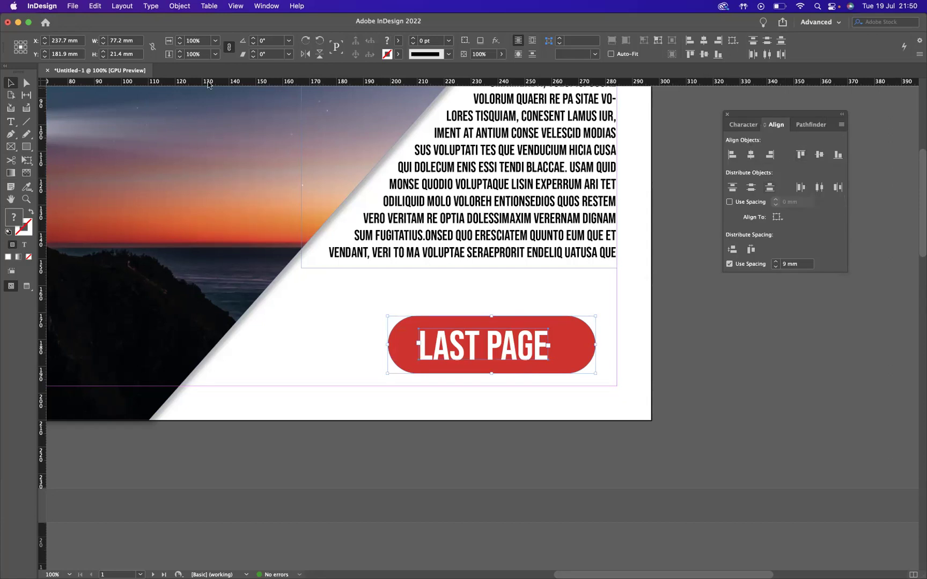
click(265, 7)
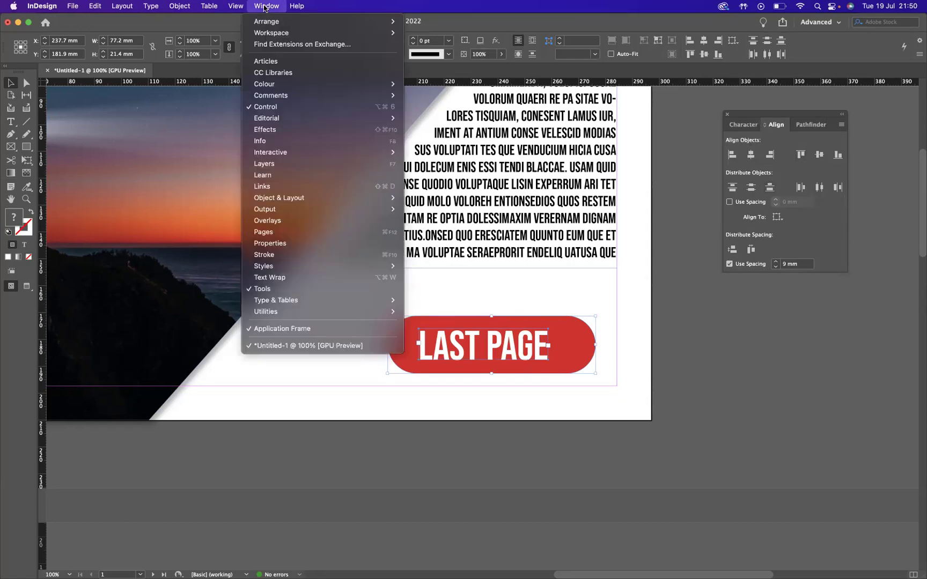
mouse_move(319, 199)
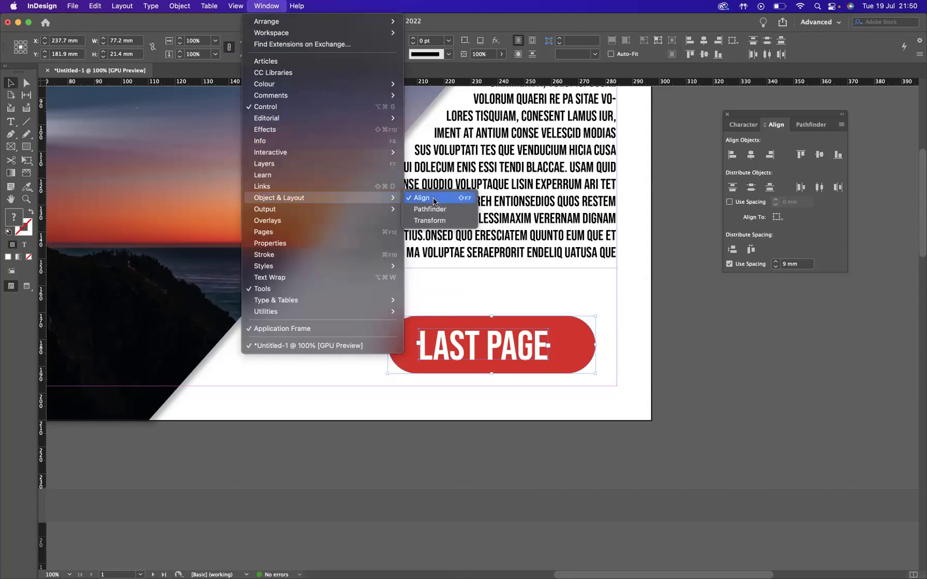
click(778, 219)
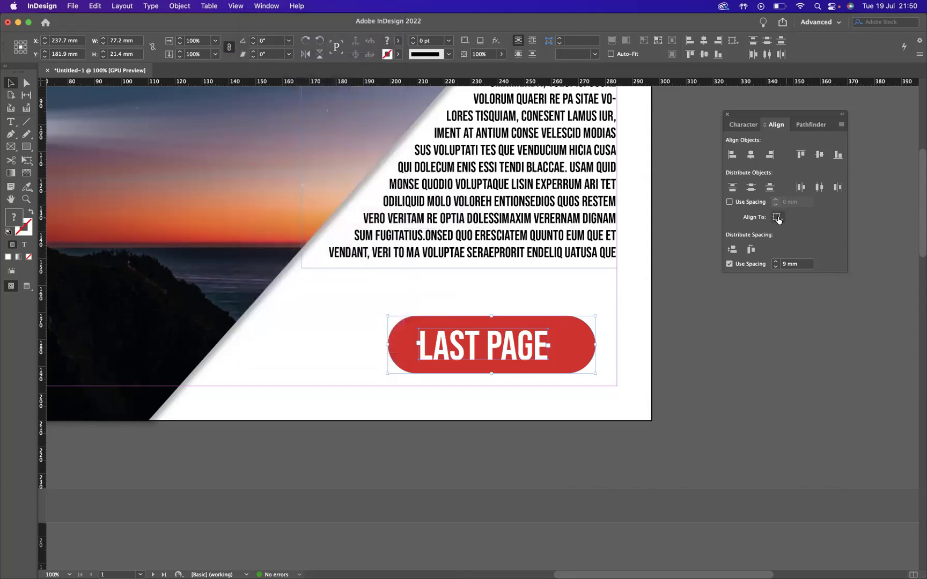
click(780, 221)
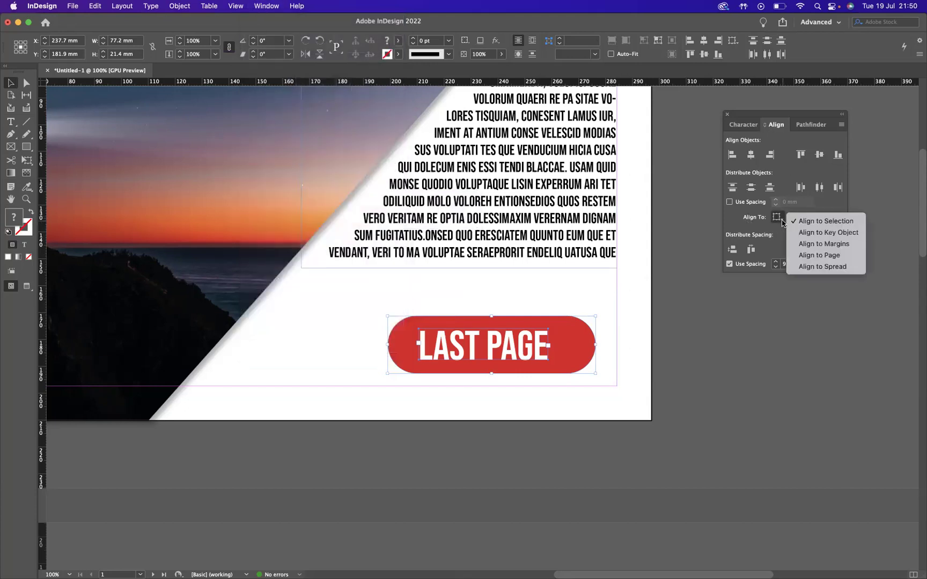
click(821, 222)
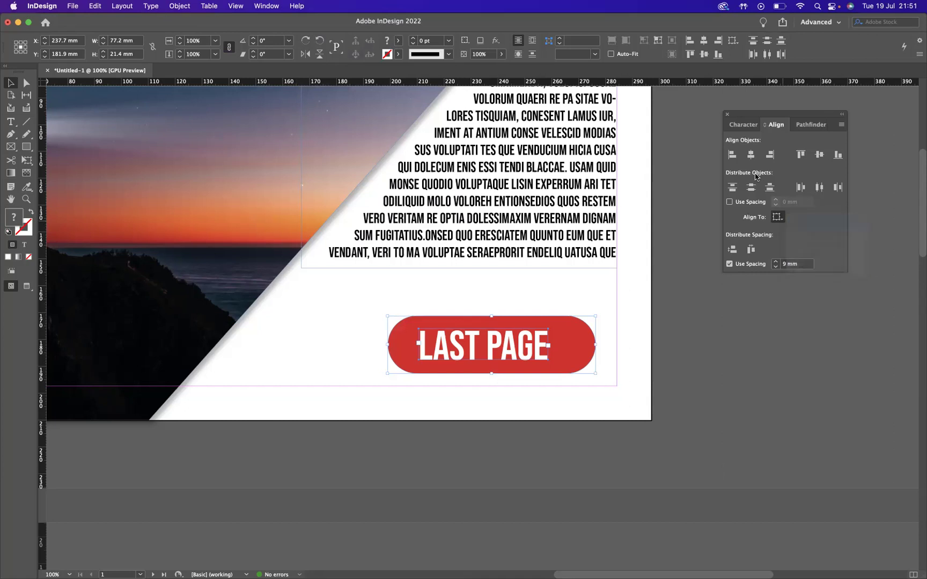
click(750, 154)
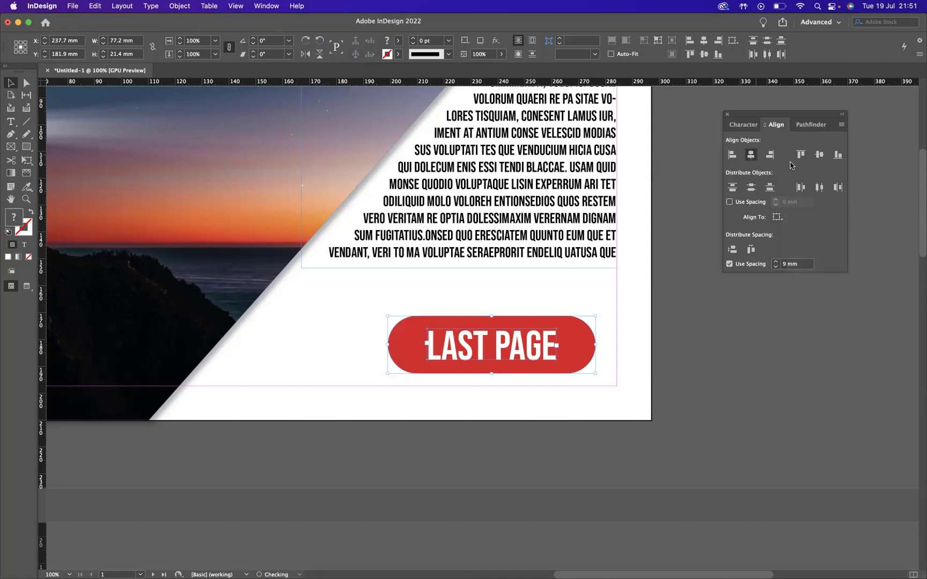
click(821, 155)
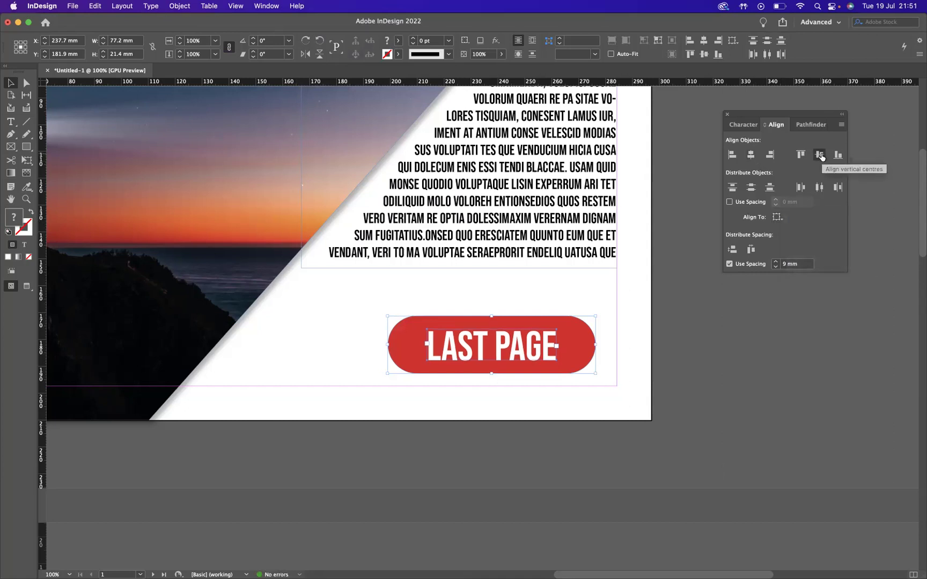
- Group the red pill and its 'LAST PAGE' label into one object
click(727, 115)
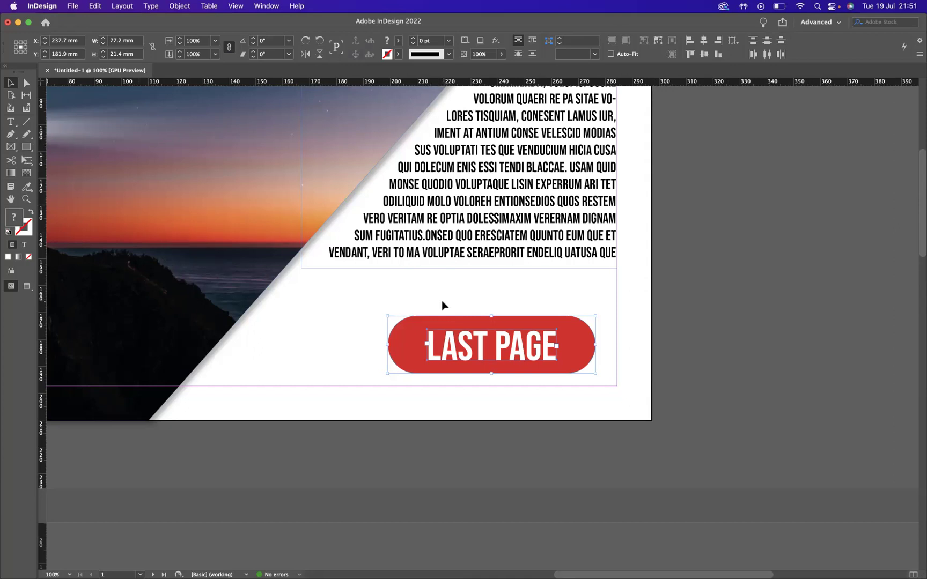
drag(447, 303, 496, 388)
key(super+g)
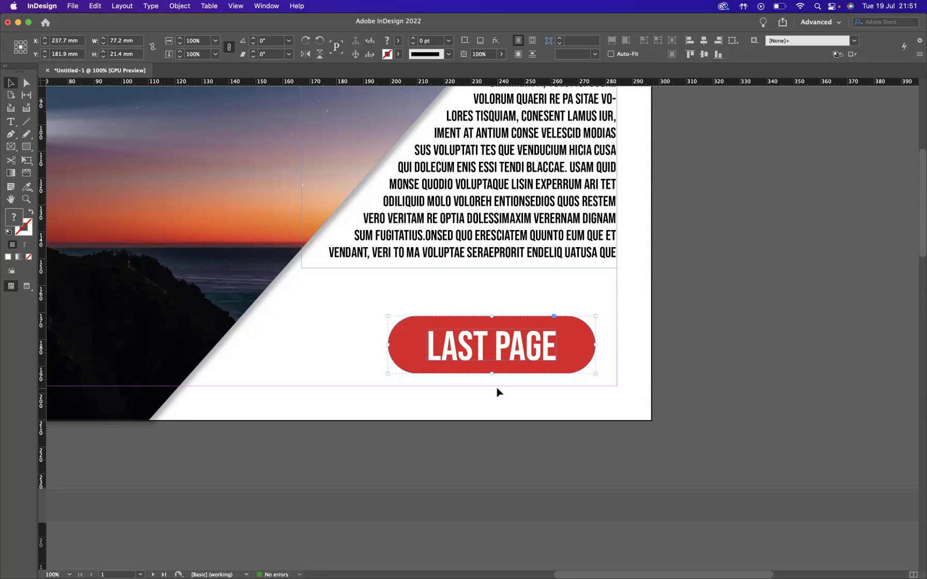
- Convert the grouped pill into a button in the Buttons and Forms panel
click(267, 7)
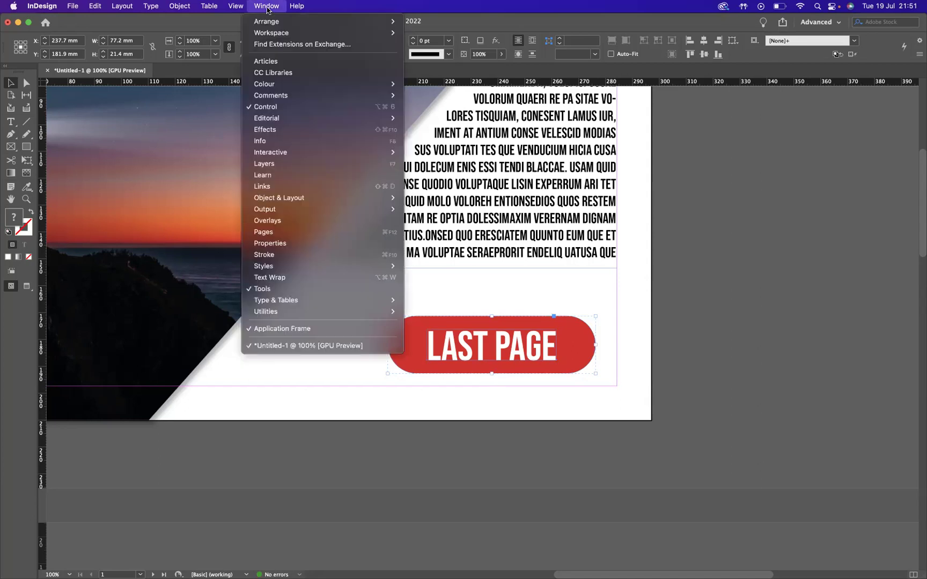
mouse_move(297, 155)
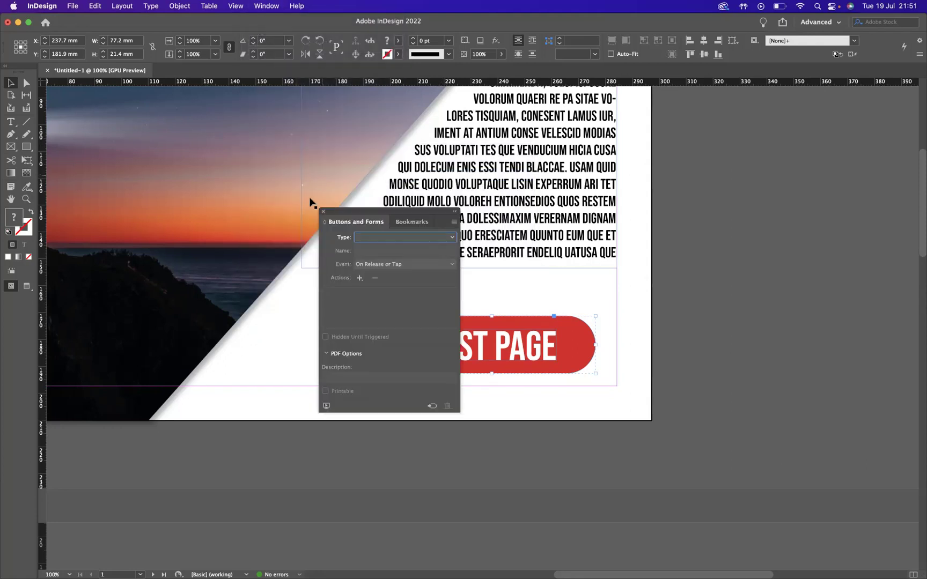
drag(356, 222, 742, 151)
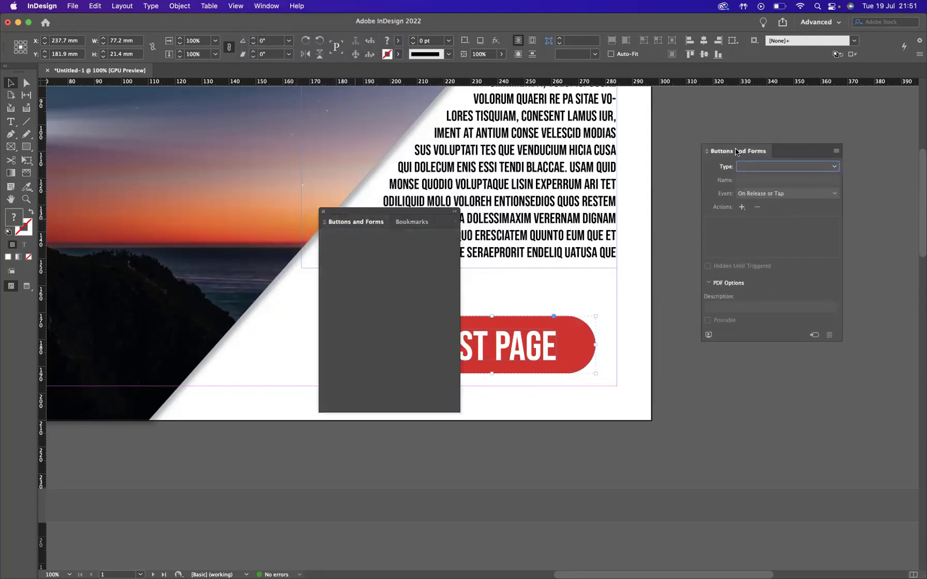
click(324, 212)
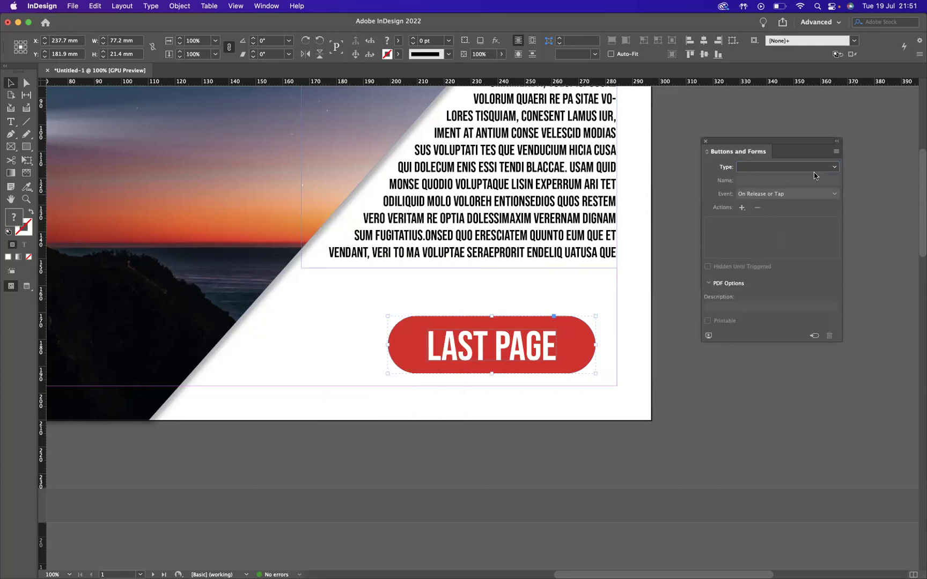
click(768, 169)
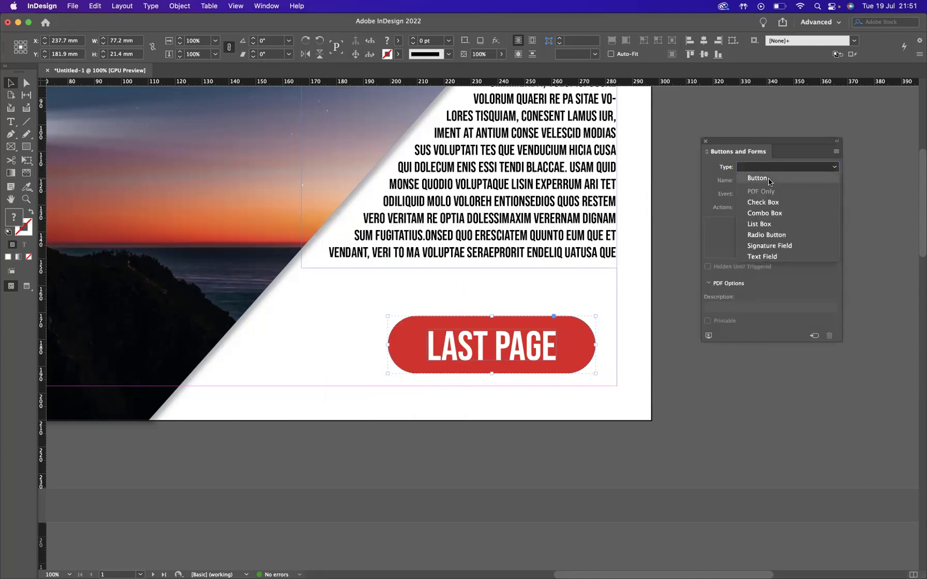
click(769, 181)
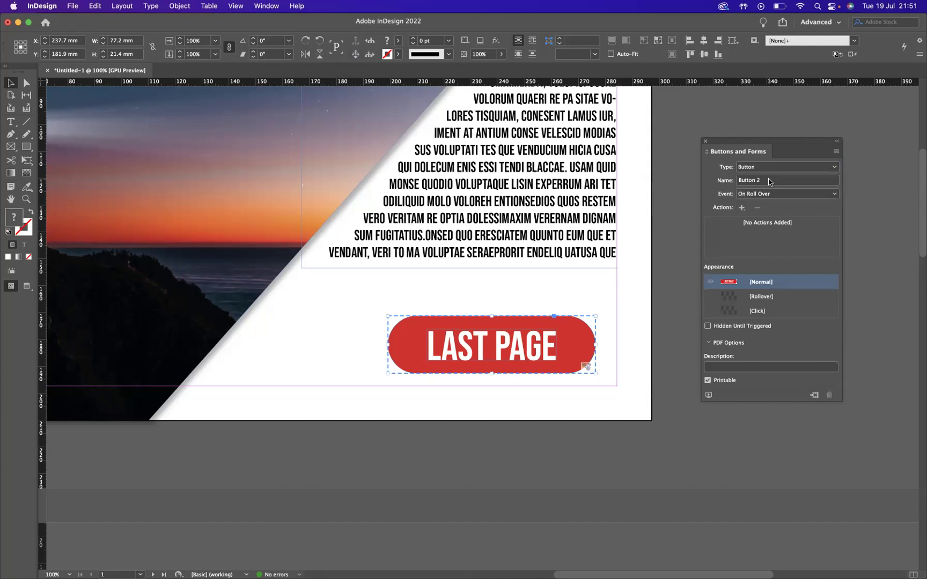
- Name the button 'Last Page button' and set its event to On Roll Over
drag(762, 181, 716, 181)
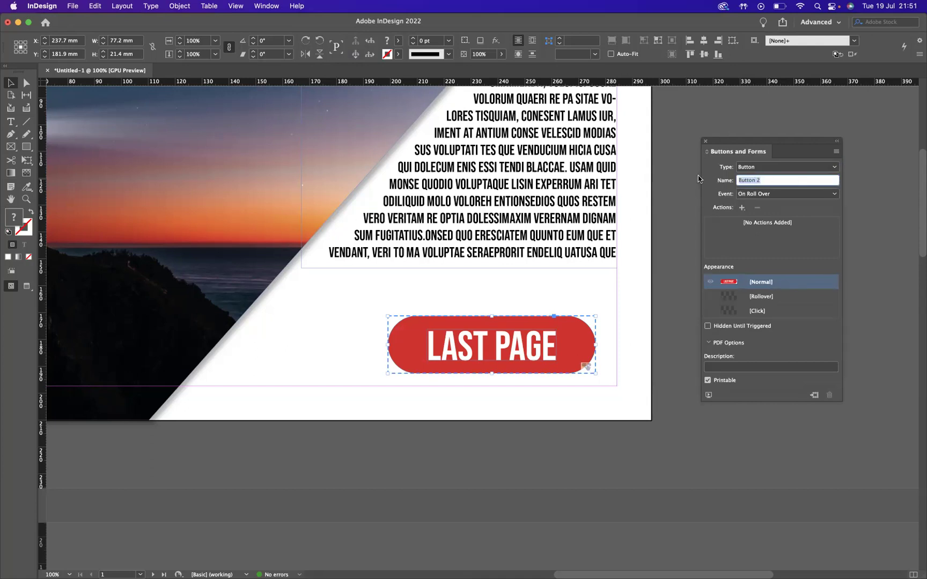
key(BackSpace)
text(Last Page butto)
click(768, 196)
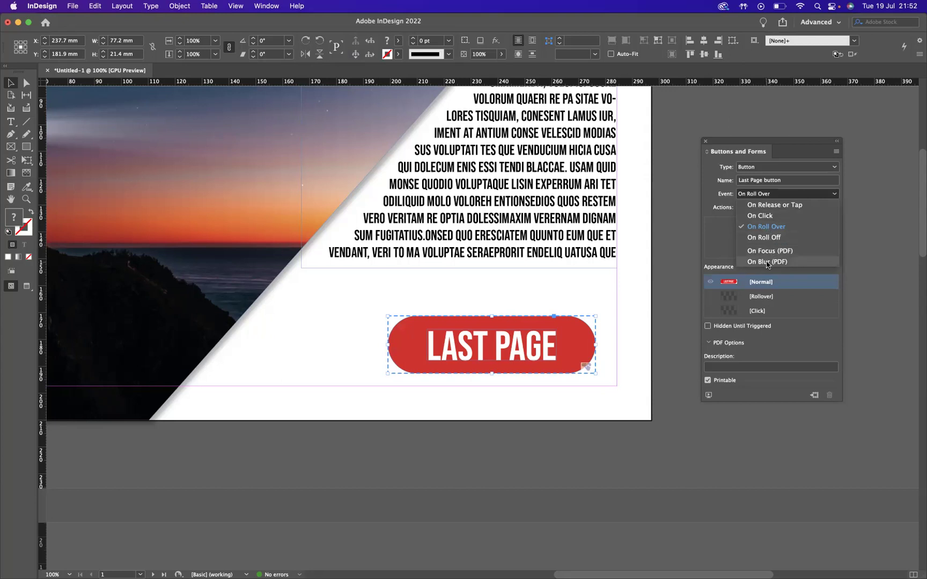
click(781, 228)
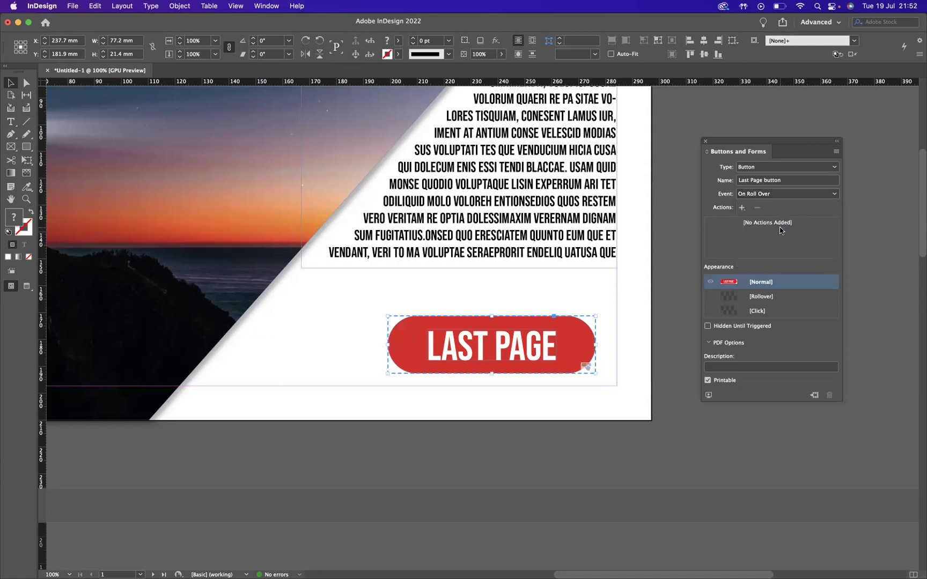
- Add a Go To Last Page action to the button
click(742, 209)
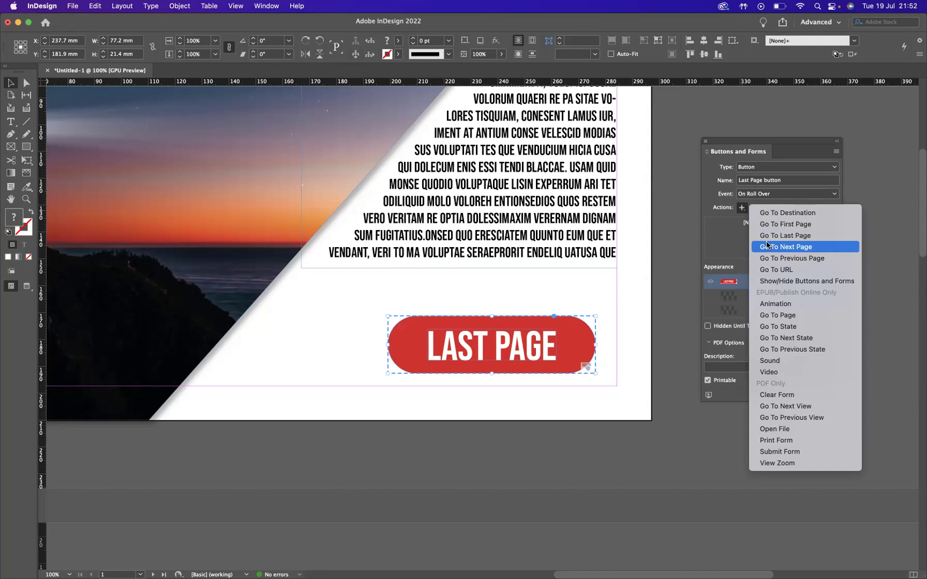
click(794, 239)
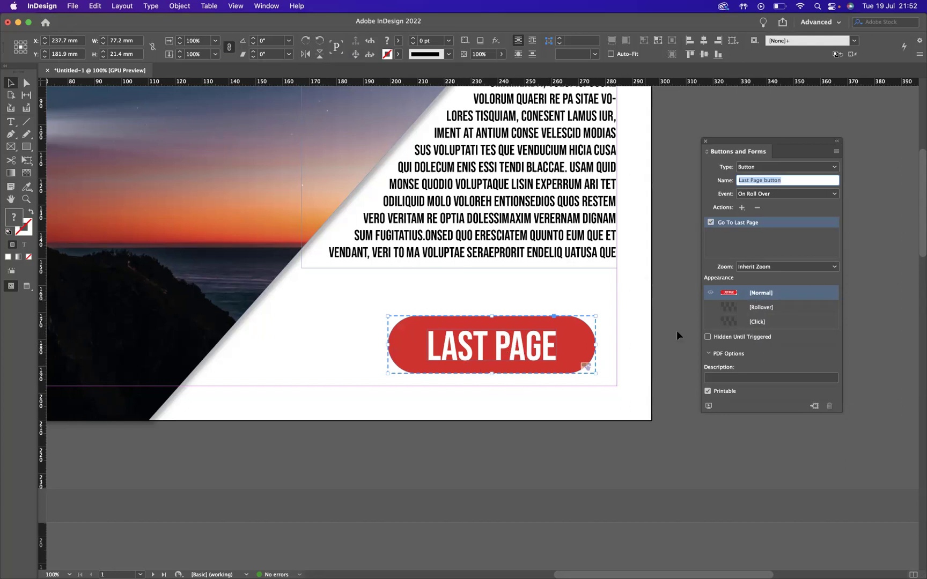
- Fill the button's Rollover state with darker red 8f231d
click(761, 310)
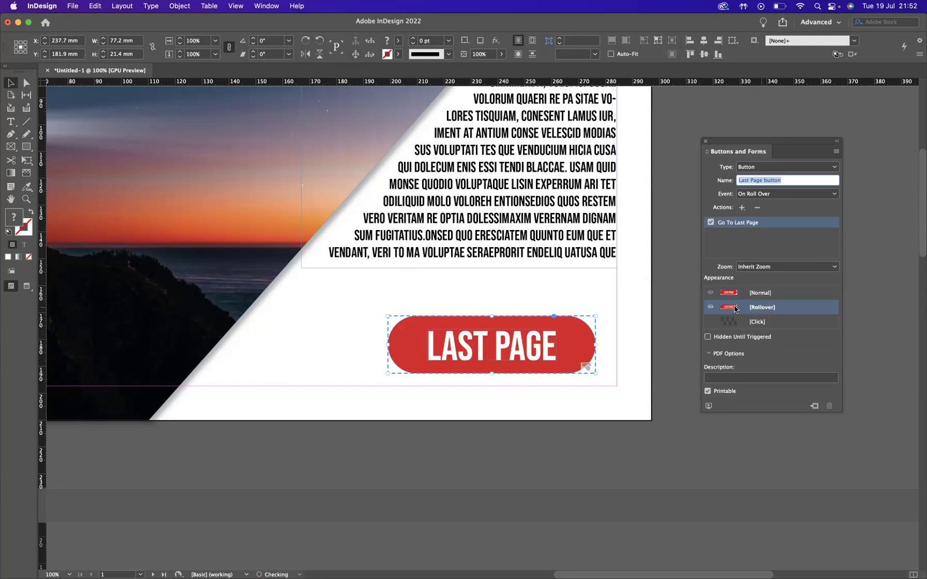
double_click(20, 216)
drag(396, 319, 355, 334)
mouse_move(468, 243)
mouse_down()
mouse_move(474, 305)
mouse_move(472, 253)
mouse_move(472, 272)
mouse_up()
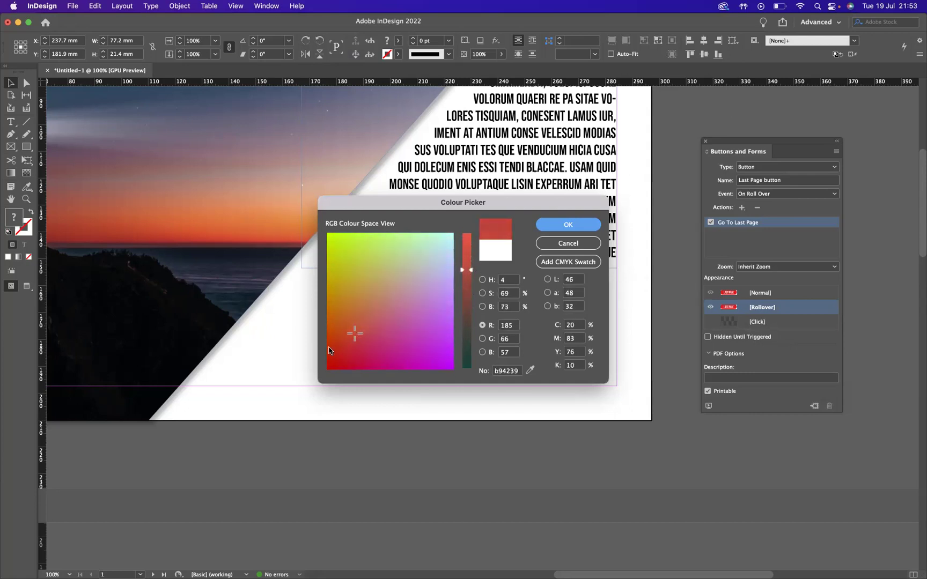
click(341, 351)
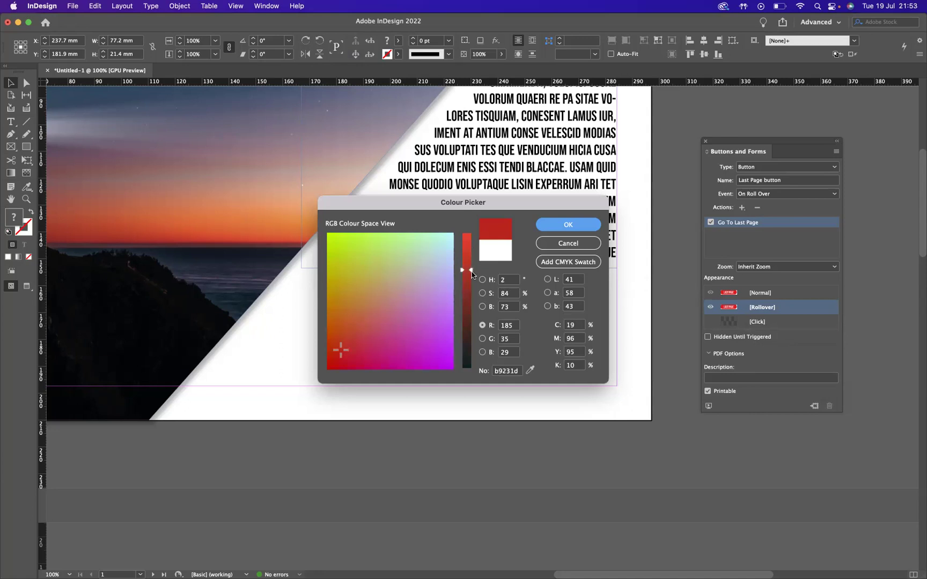
drag(472, 269, 472, 293)
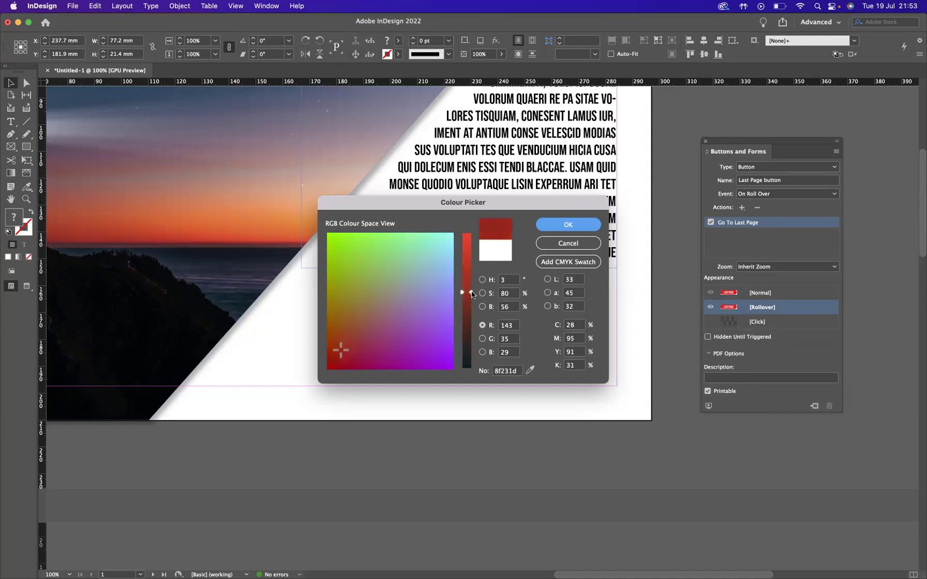
click(576, 226)
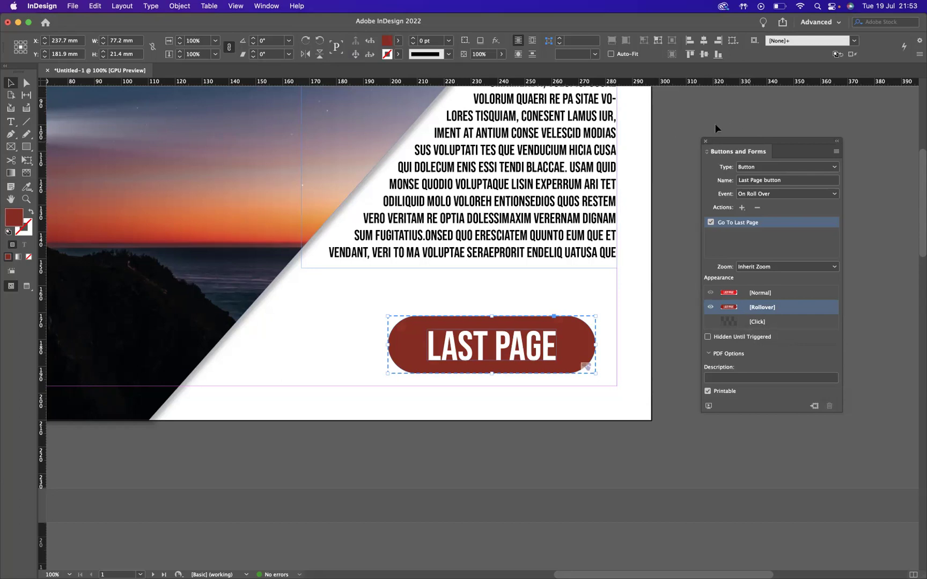
click(705, 141)
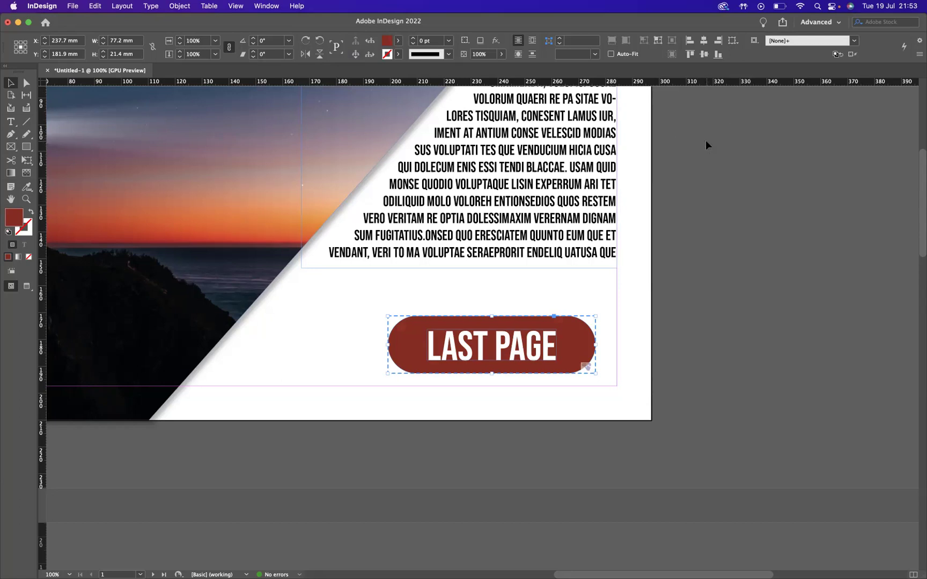
- Deselect the LAST PAGE button and start an export with the file name button-practise
click(73, 6)
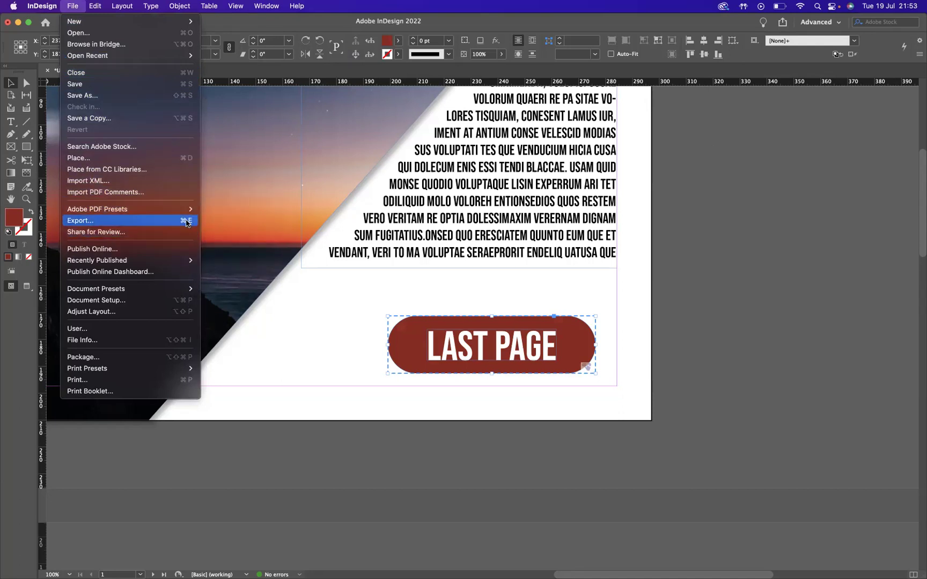
click(768, 243)
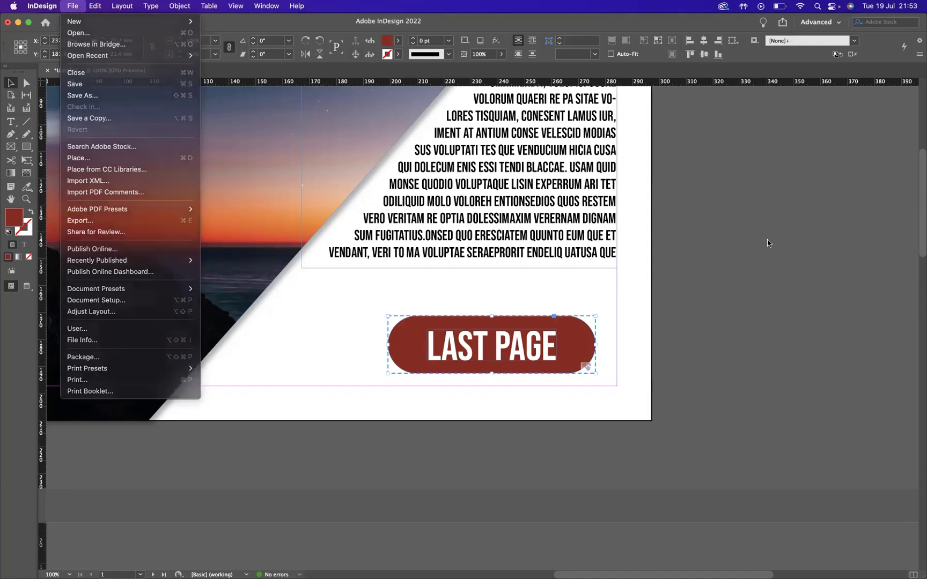
click(756, 267)
key(super+e)
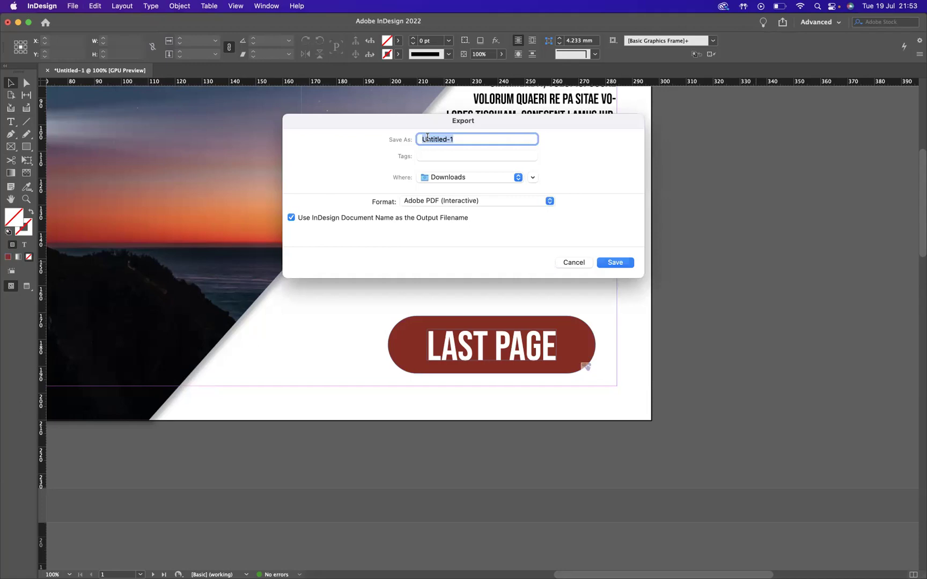
key(BackSpace)
text(sma)
key(BackSpace)
key(BackSpace)
key(BackSpace)
text(buttonm-practise)
- Export to Downloads as Adobe PDF (Interactive), accepting the colour-space warning
click(421, 201)
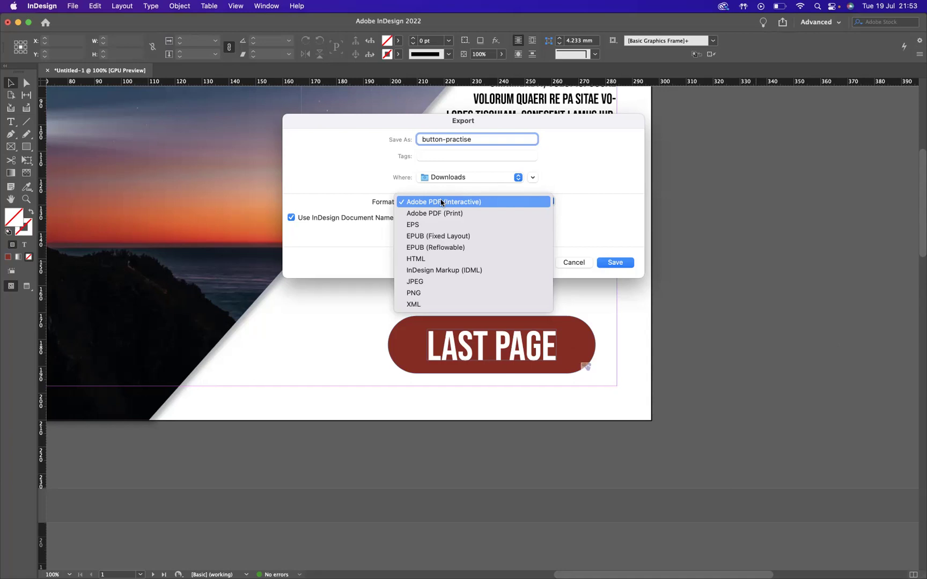
click(441, 203)
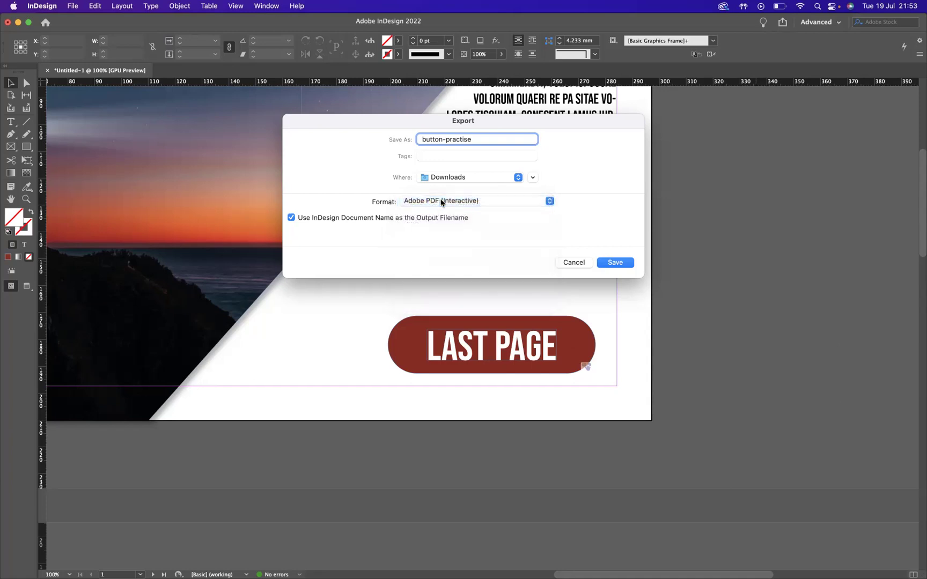
click(615, 262)
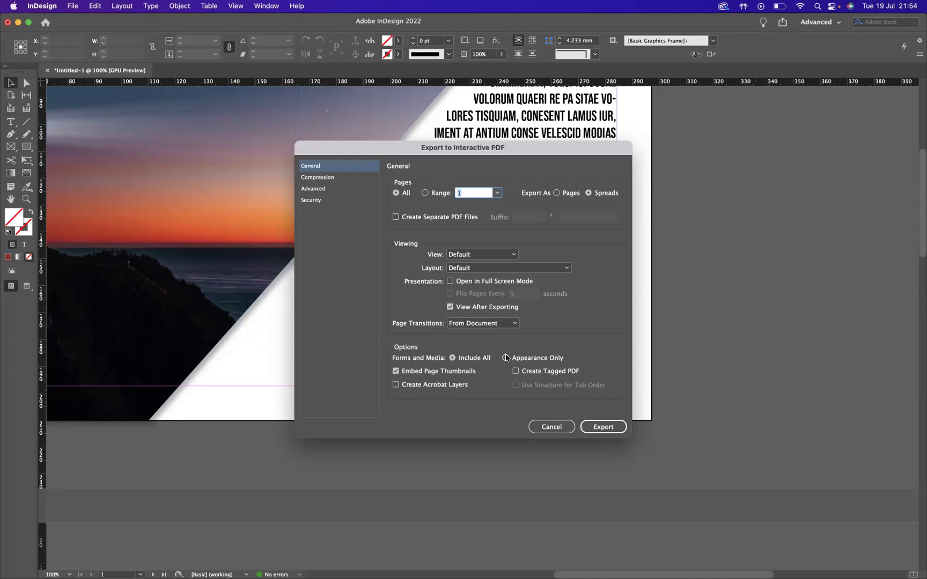
click(607, 429)
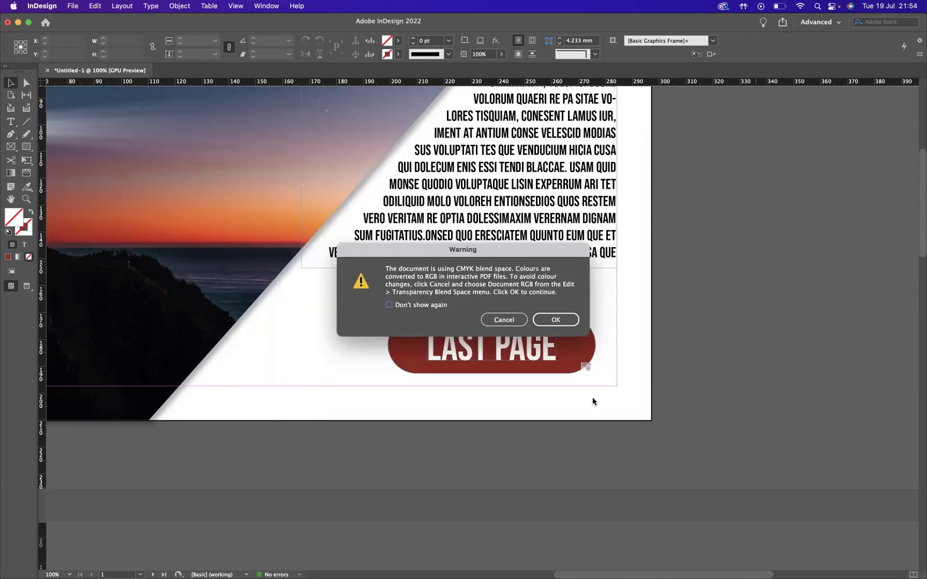
click(559, 322)
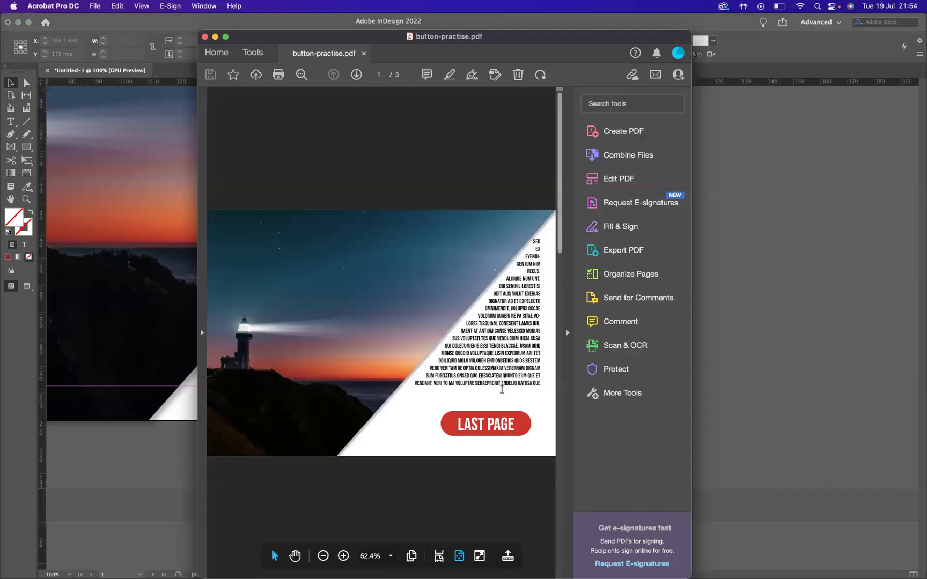
- Test the LAST PAGE button in Acrobat, also in full screen, confirming it jumps to page 3 of 3
click(492, 424)
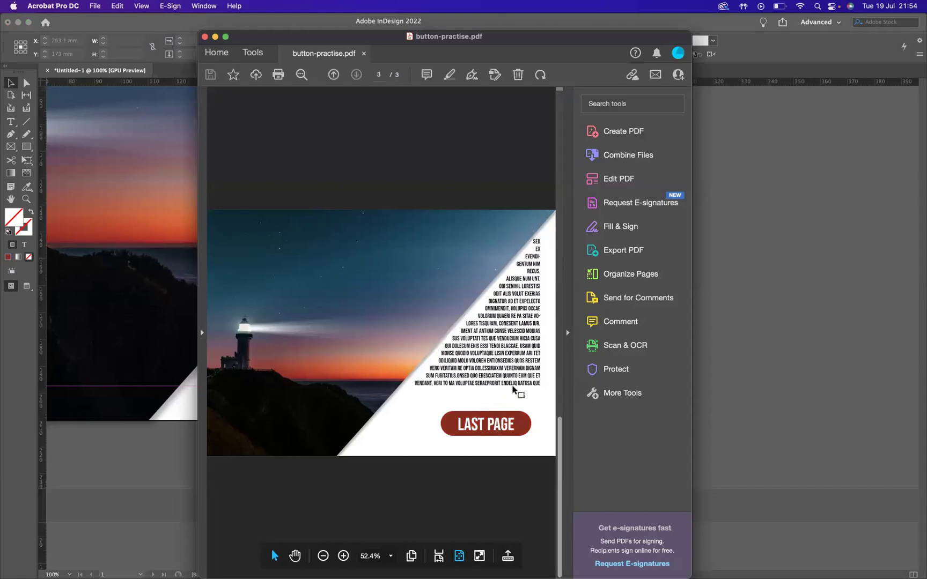
click(493, 424)
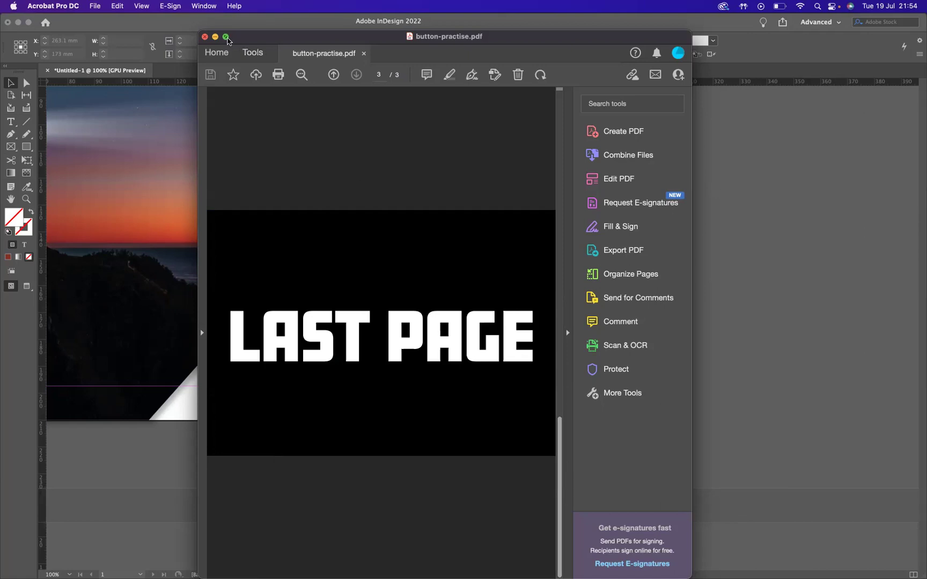
click(226, 38)
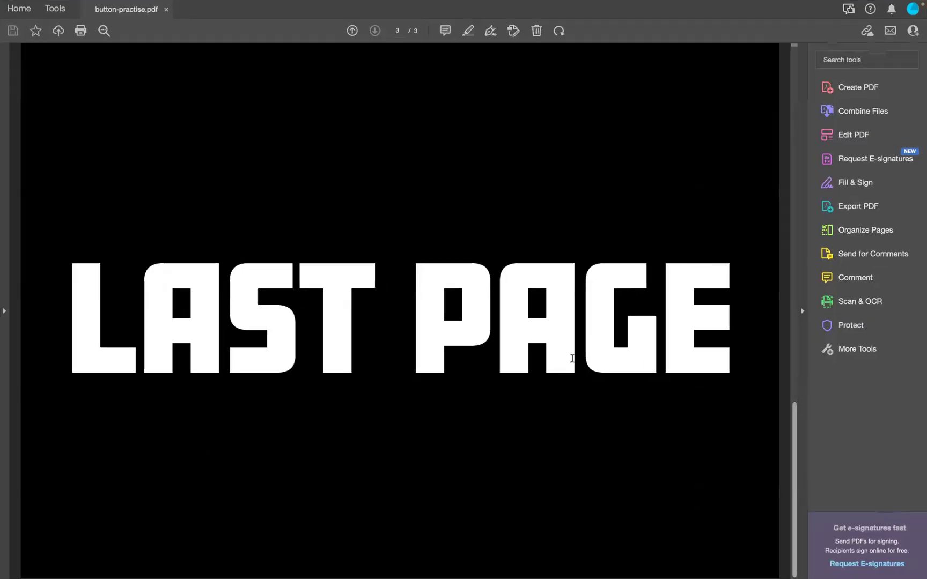
drag(791, 424, 787, 109)
click(622, 500)
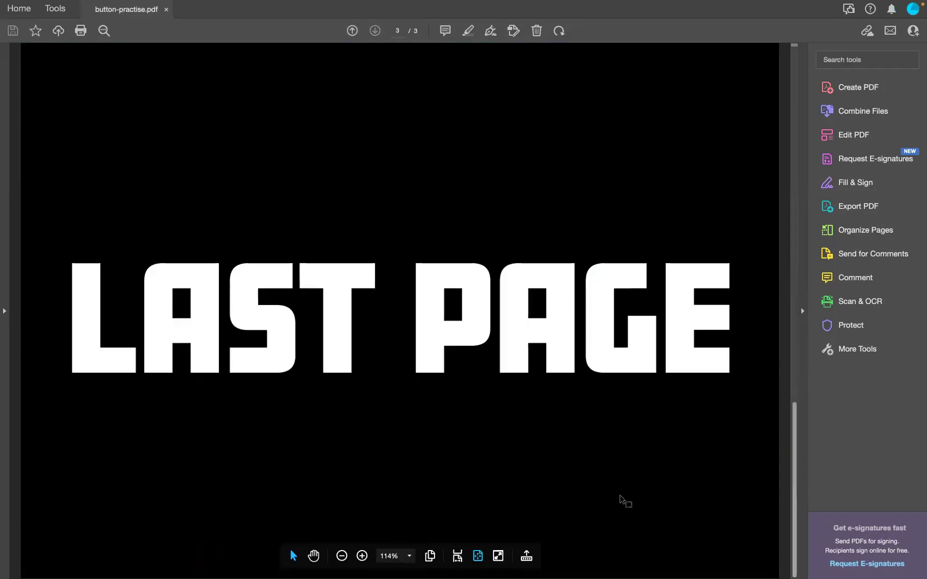